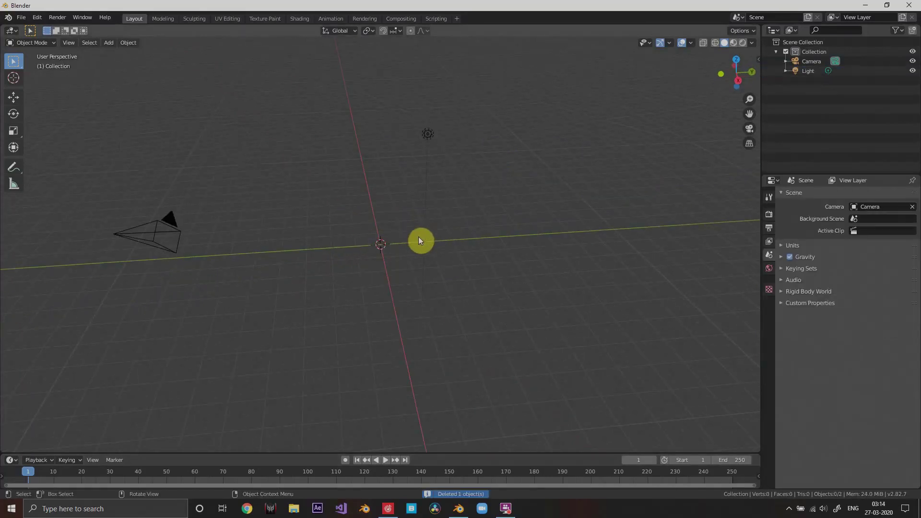
Step: Add a UV sphere at the scene's origin and frame it in the view
key("shift+a")
mouse_move(378, 233)
left_click(422, 262)
middle_click_drag(479, 264, 396, 272, "shift")
key("KP_0")
key("KP_Decimal")
scroll(450, 302, "down", 2)
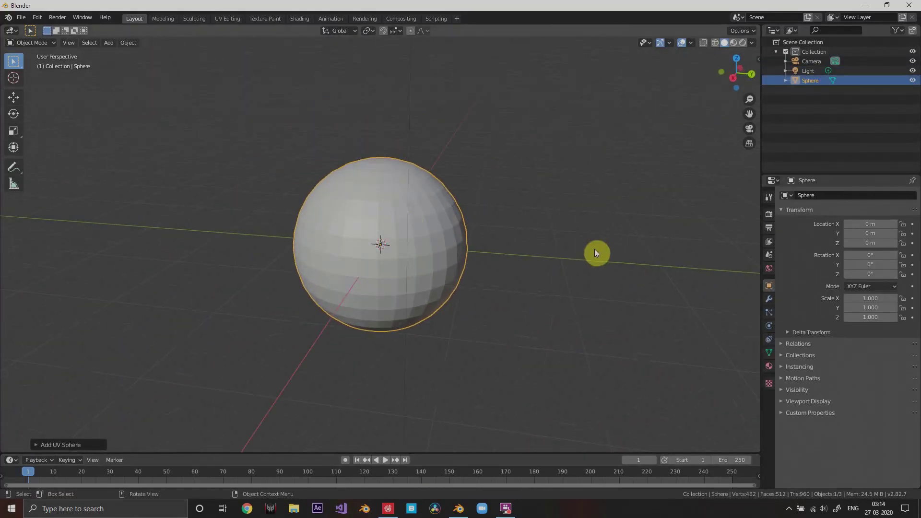
Step: Add a level 4 Subdivision Surface modifier to the sphere and shade it smooth
key("ctrl+4")
scroll(528, 259, "up", 2)
middle_click_drag(589, 251, 461, 277)
right_click(418, 232)
left_click(422, 230)
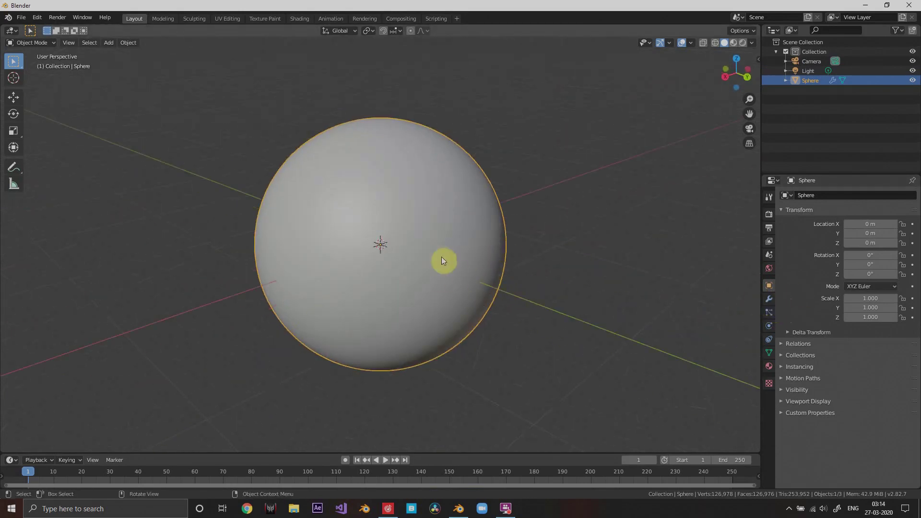
Step: Try annotating lines across the sphere's middle in front view with the Annotate tool, and delete that annotation layer
left_click(14, 167)
key("KP_1")
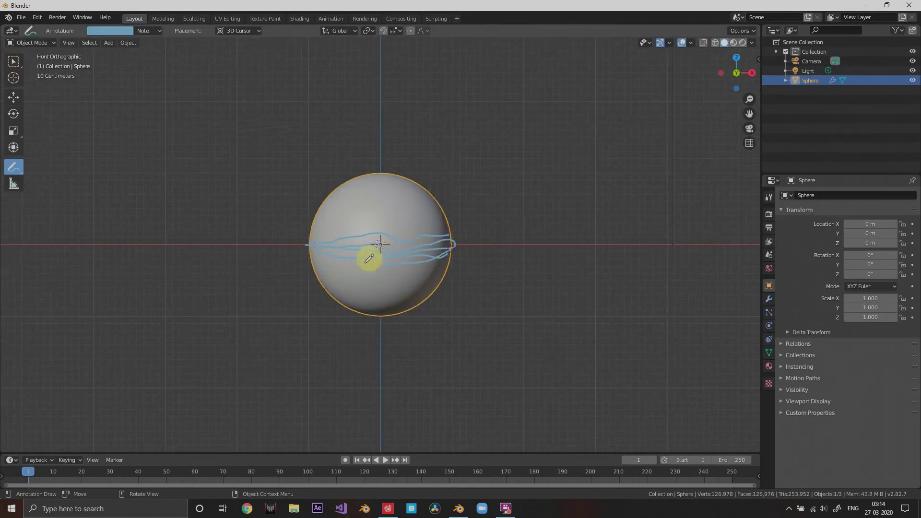
middle_click_drag(487, 250, 485, 228)
key("n")
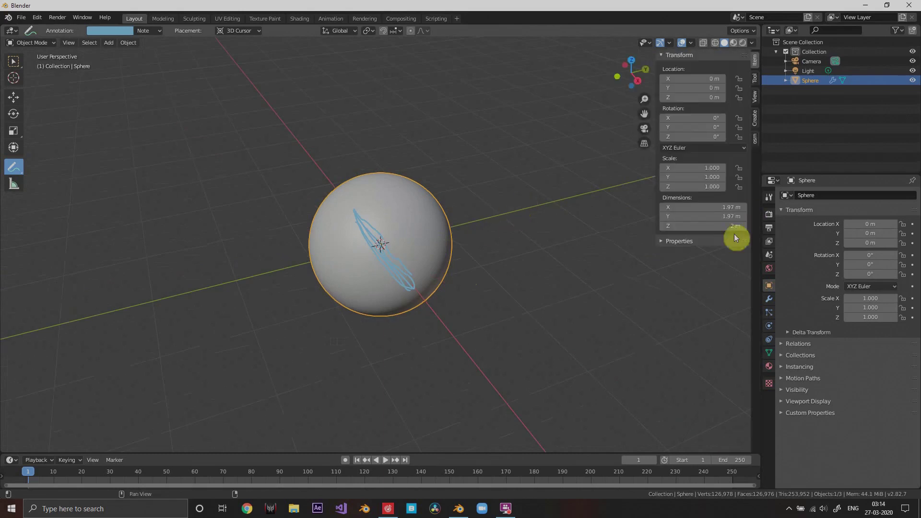
left_click(753, 96)
left_click(708, 308)
left_click(741, 344)
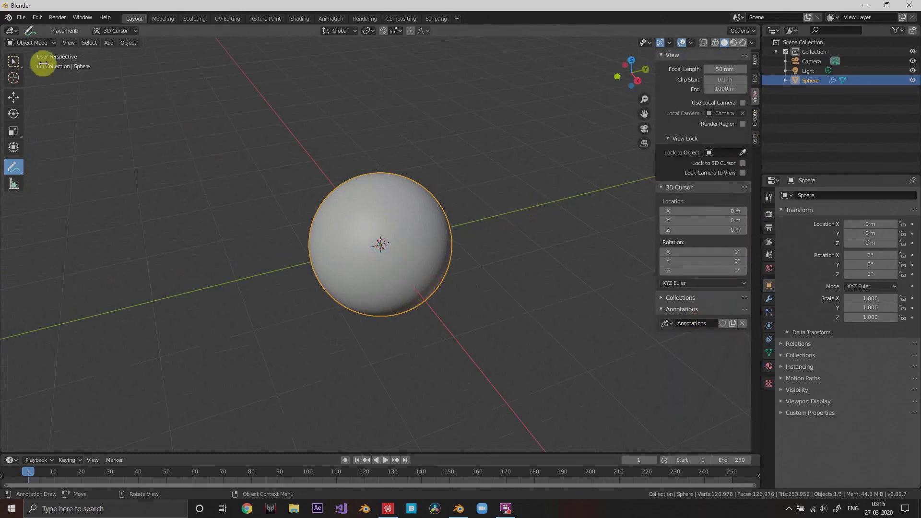
Step: Set the annotation placement to Surface and draw rough freehand lines all the way around the sphere's equator
left_click(116, 30)
left_click(115, 63)
key("KP_1")
left_click_drag(307, 240, 455, 233)
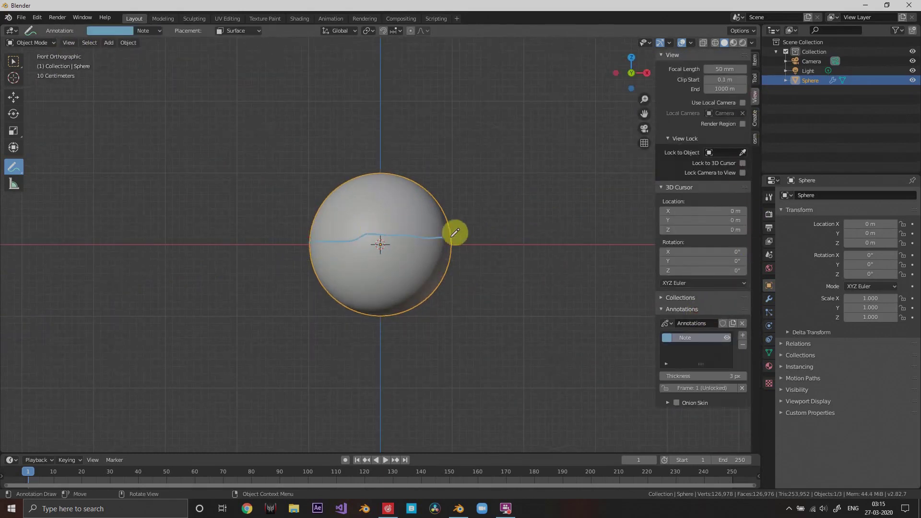
mouse_move(445, 244)
middle_mouse_down()
mouse_move(339, 267)
mouse_move(382, 243)
middle_mouse_up()
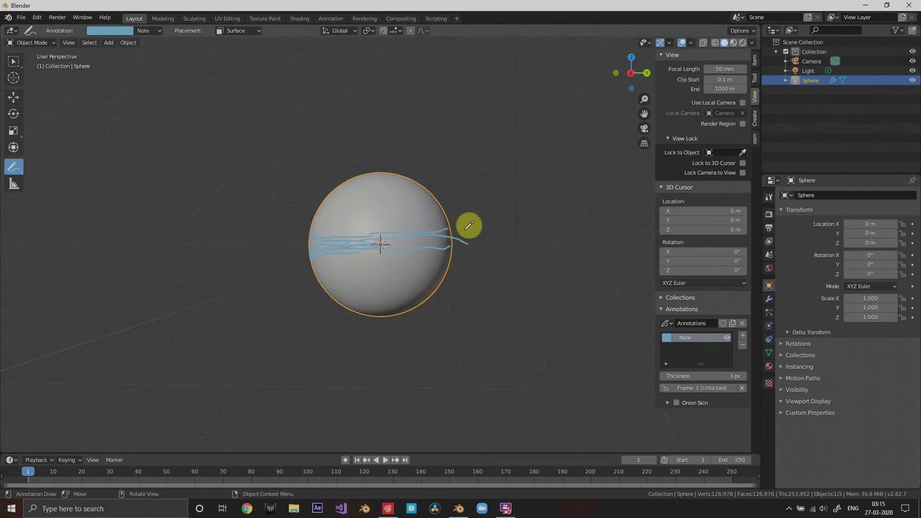
mouse_move(469, 226)
middle_mouse_down()
mouse_move(420, 269)
mouse_move(329, 251)
mouse_move(410, 227)
mouse_move(333, 249)
mouse_move(434, 249)
mouse_move(425, 258)
mouse_move(427, 247)
middle_mouse_up()
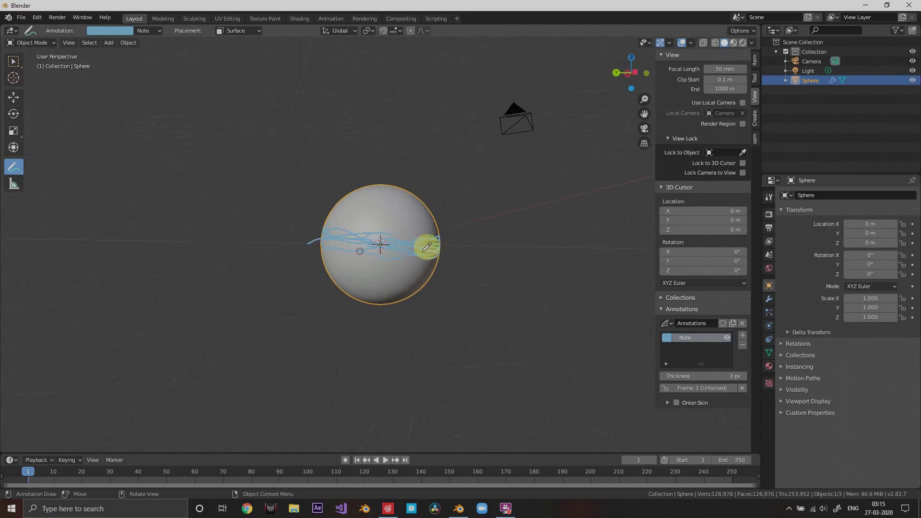
mouse_move(345, 251)
middle_mouse_down()
mouse_move(358, 270)
mouse_move(354, 247)
mouse_move(363, 255)
mouse_move(380, 226)
mouse_move(360, 251)
mouse_move(329, 214)
mouse_move(360, 227)
middle_mouse_up()
mouse_move(343, 258)
middle_mouse_down()
mouse_move(377, 206)
mouse_move(382, 251)
mouse_move(347, 233)
mouse_move(397, 253)
mouse_move(485, 252)
mouse_move(374, 253)
middle_mouse_up()
Step: Save the project as moon_explode.blend in the tutorials folder inside Blender Files
key("ctrl+s")
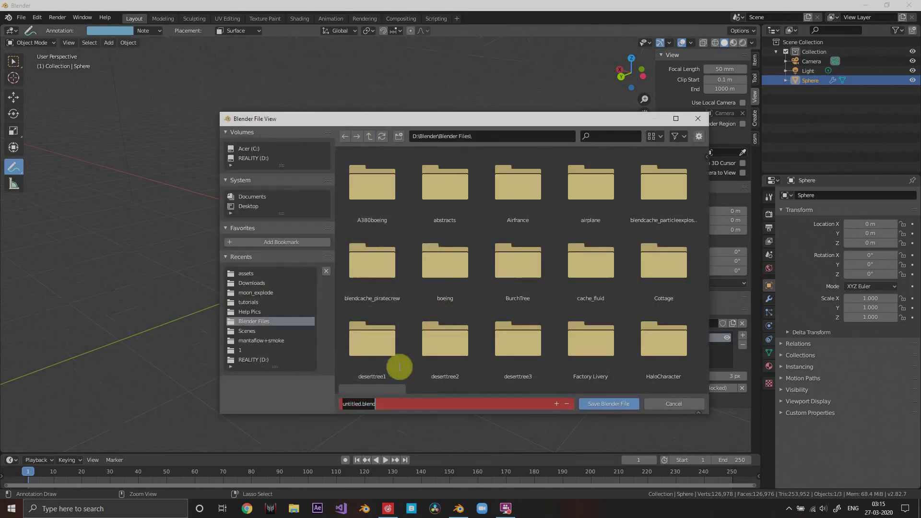
scroll(418, 281, "down", 6)
double_click(600, 288)
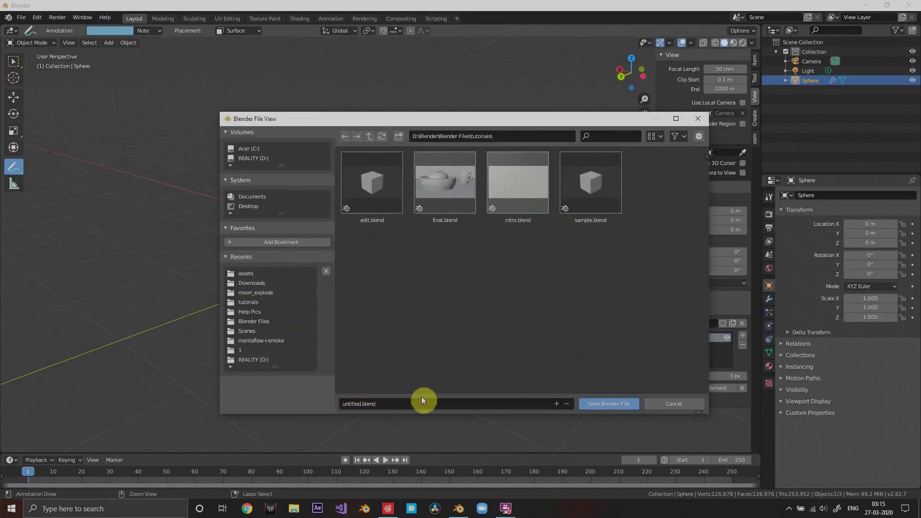
type("moon_ex")
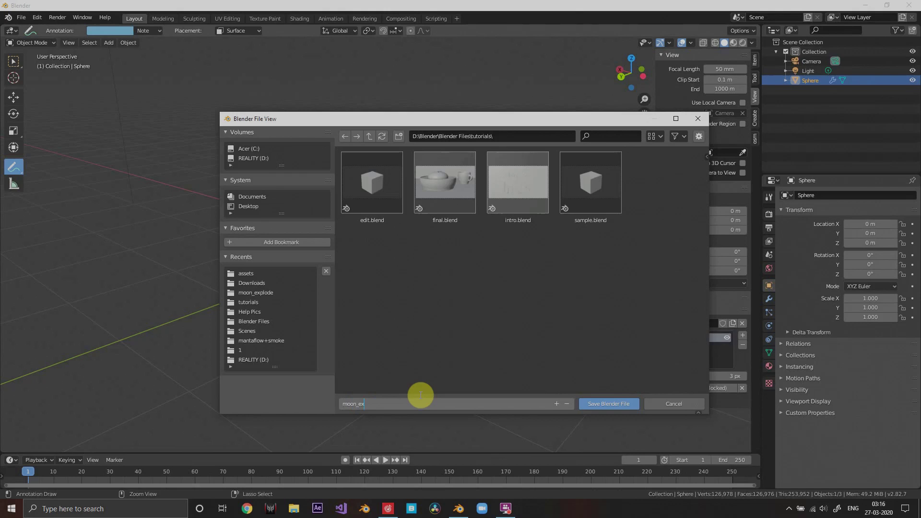
type("plode4")
key("Return")
left_click(377, 403)
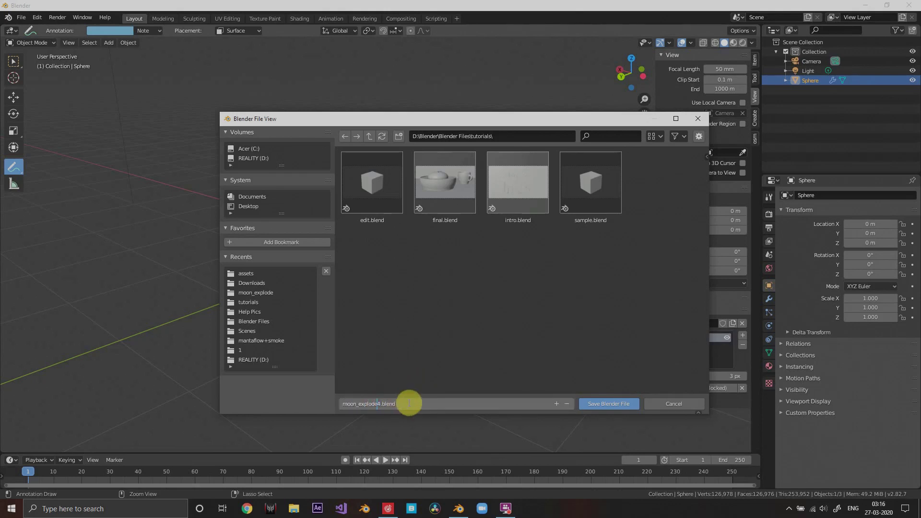
key("Delete")
key("Return")
left_click(595, 405)
Step: Switch from the Annotate tool back to the Select Box tool and check the annotated sphere
scroll(427, 211, "down", 4)
scroll(428, 211, "up", 1)
middle_click_drag(427, 211, 461, 226)
scroll(461, 230, "down", 2)
left_click(13, 63)
scroll(344, 217, "up", 4)
middle_click_drag(344, 217, 358, 215)
scroll(358, 216, "down", 2)
Step: Search the add-on preferences for "cell" to check the cell fracture add-on
left_click(40, 18)
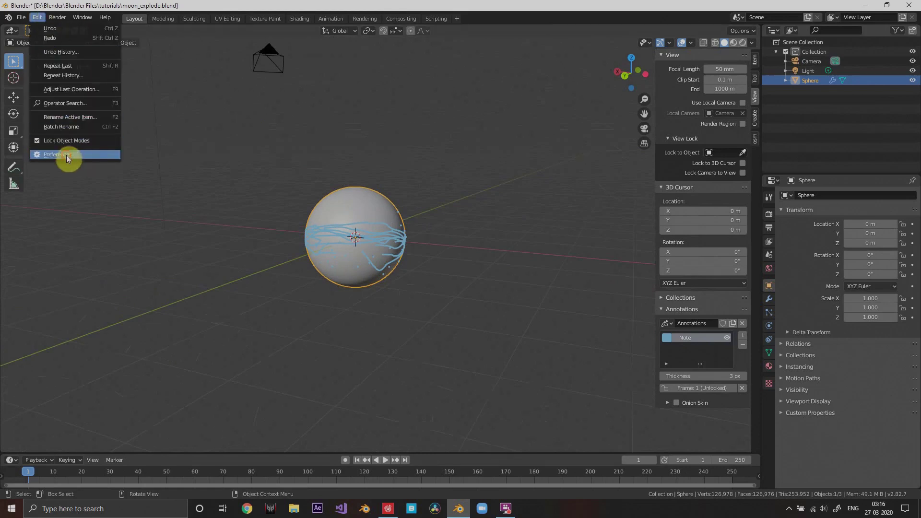
left_click(67, 155)
left_click(287, 67)
type("cell")
left_click(309, 38)
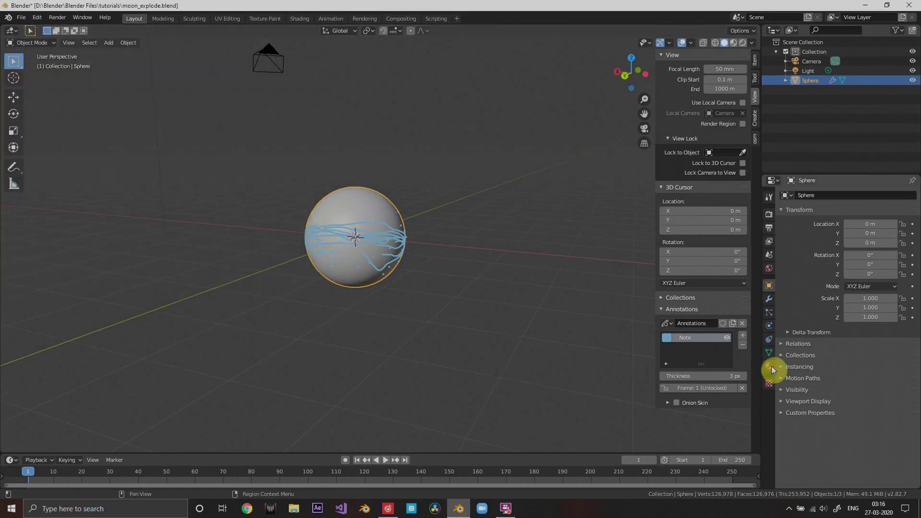
Step: Add two material slots to the sphere, each with its own new material
left_click(769, 366)
left_click(824, 236)
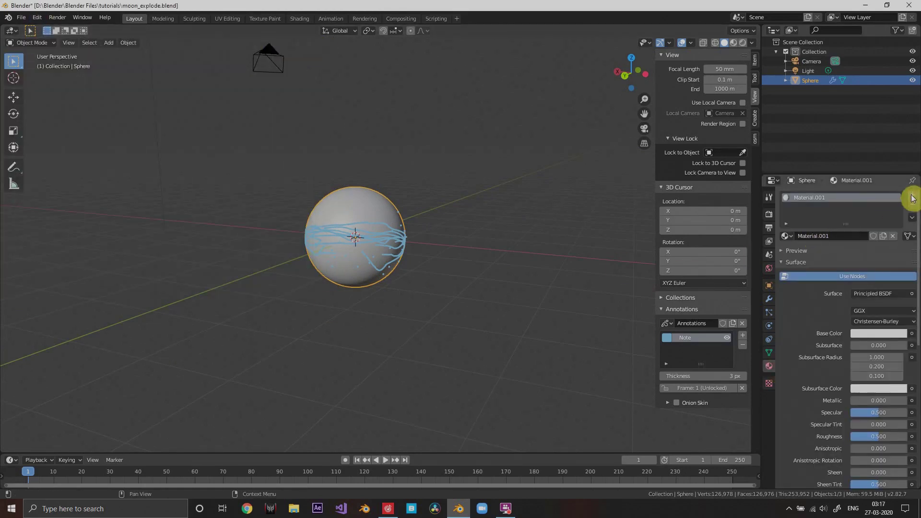
left_click(913, 196)
left_click(859, 256)
Step: Run Cell Fracture on the sphere with Annotation Pencil source, source limit 1000, noise 0.51, recursion 2, Random at 0.43 and material index 1
key("F4")
key("F3")
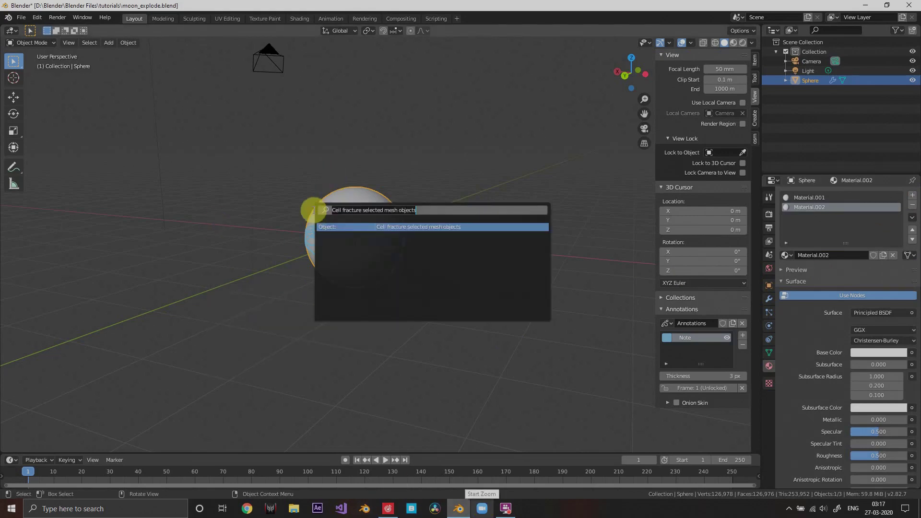
key("Return")
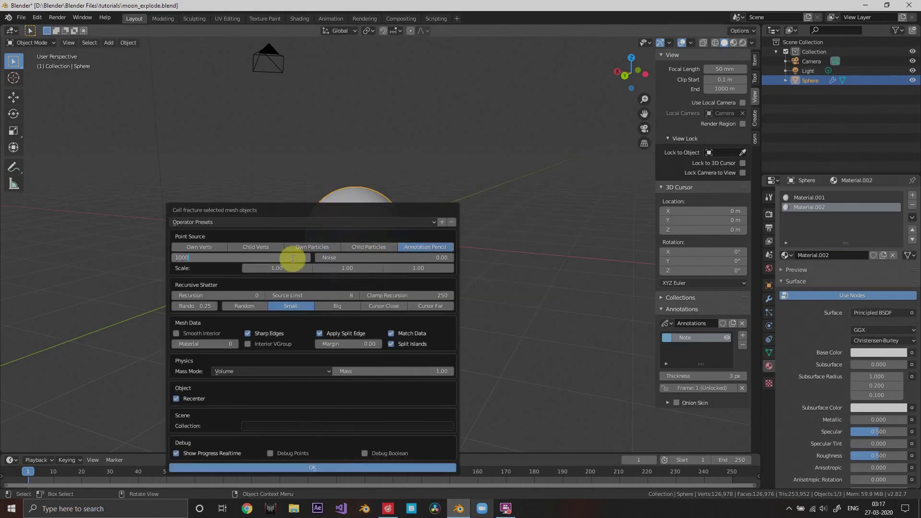
key("Return")
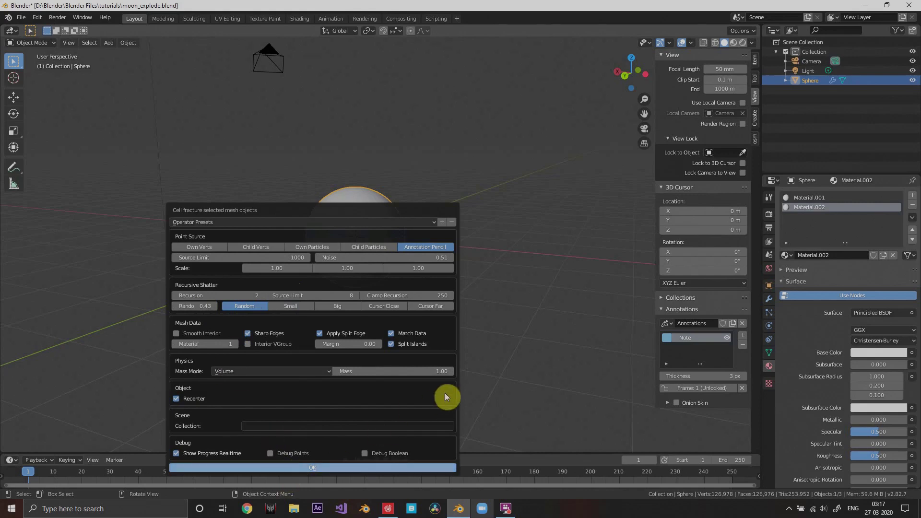
key("Return")
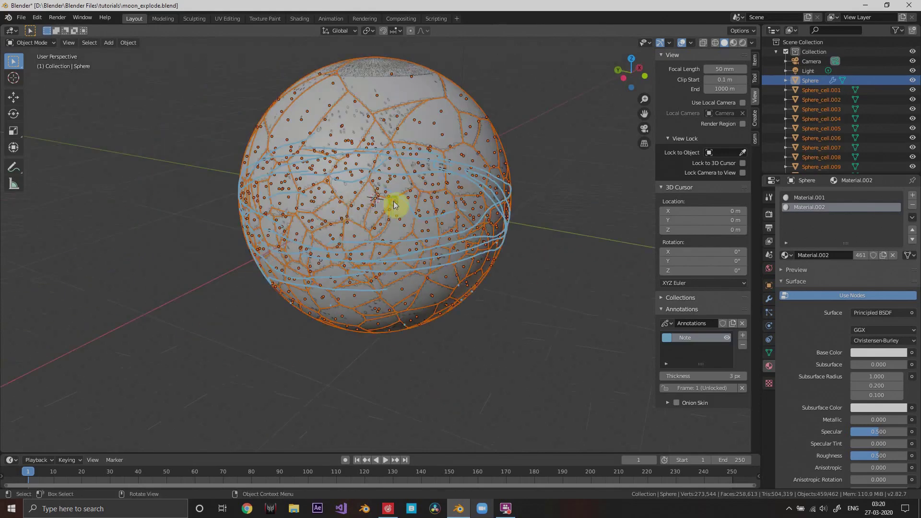
Step: Hide the original sphere and move all fractured cells into the separate collection Collection 2, collapsed in the outliner
middle_click_drag(394, 205, 458, 204)
scroll(496, 178, "down", 3)
left_click(351, 243)
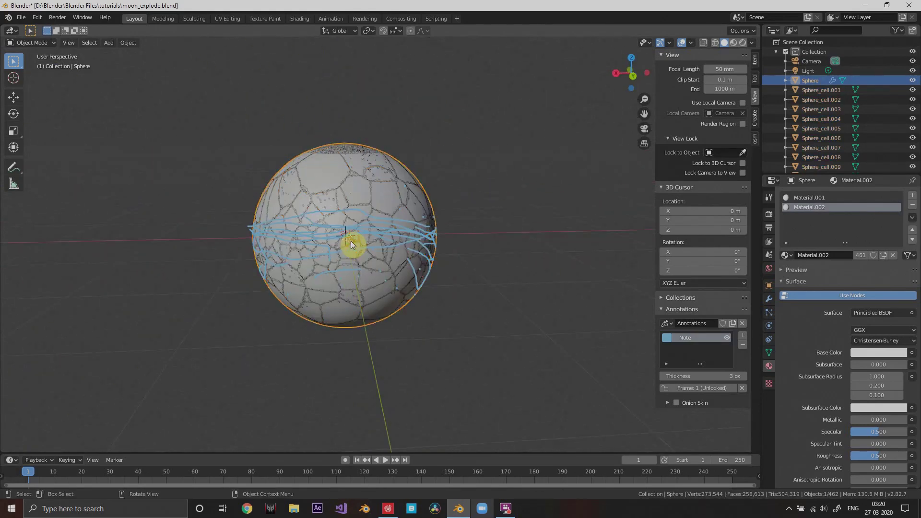
middle_click_drag(351, 245, 414, 243, "shift")
scroll(453, 240, "up", 7)
middle_click_drag(414, 244, 365, 235)
scroll(365, 235, "down", 3)
left_click(392, 254)
key("g")
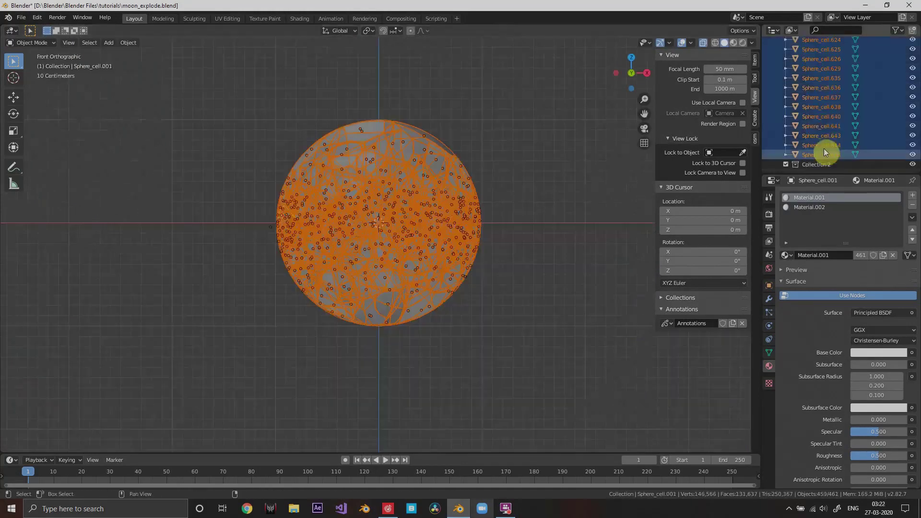
scroll(816, 165, "up", 2)
left_click(776, 89)
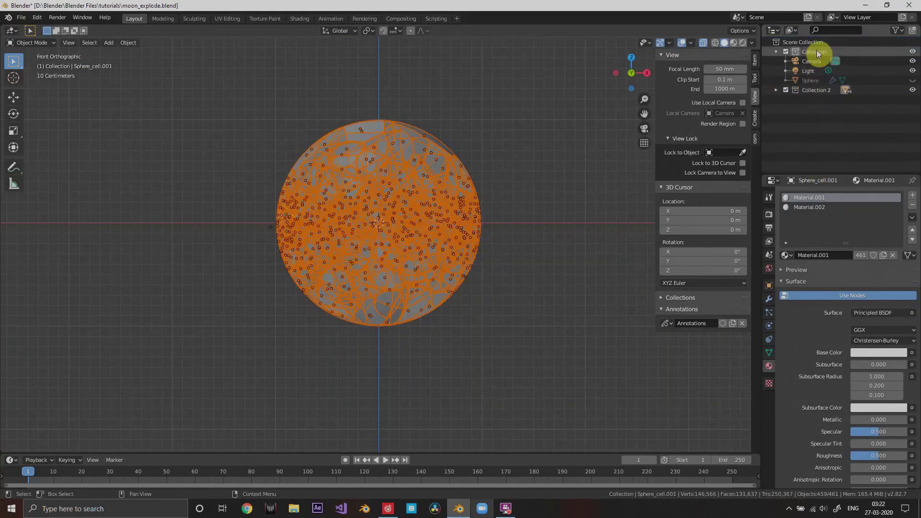
Step: Turn off X-ray shading and select all objects in Collection 2
left_click(810, 89)
left_click(805, 81)
scroll(480, 192, "up", 3)
scroll(495, 202, "down", 3)
left_click(703, 43)
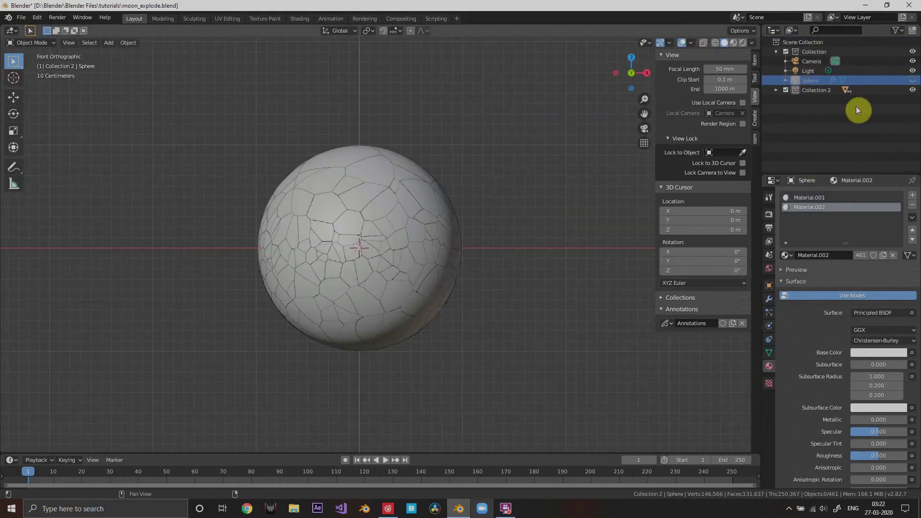
right_click(830, 93)
left_click(807, 169)
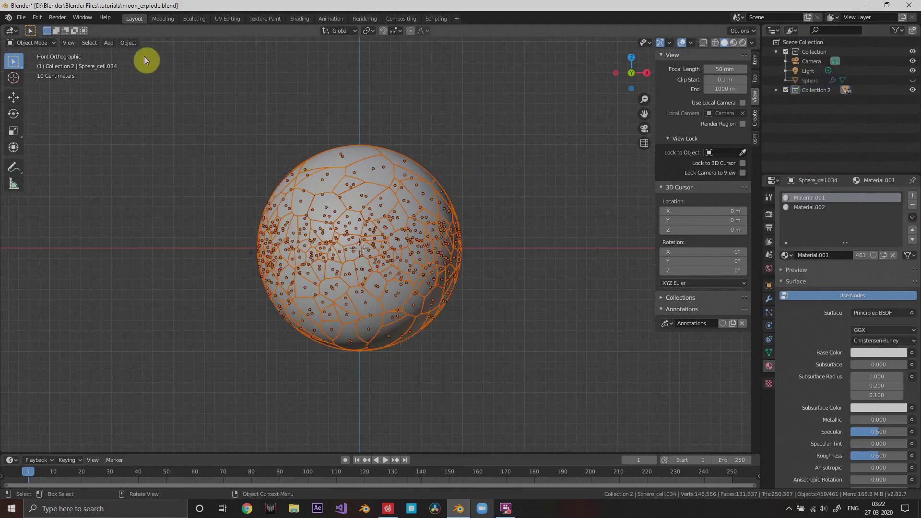
Step: Add active rigid bodies to all selected sphere cells and play the simulation
left_click(128, 42)
mouse_move(162, 263)
left_click(238, 266)
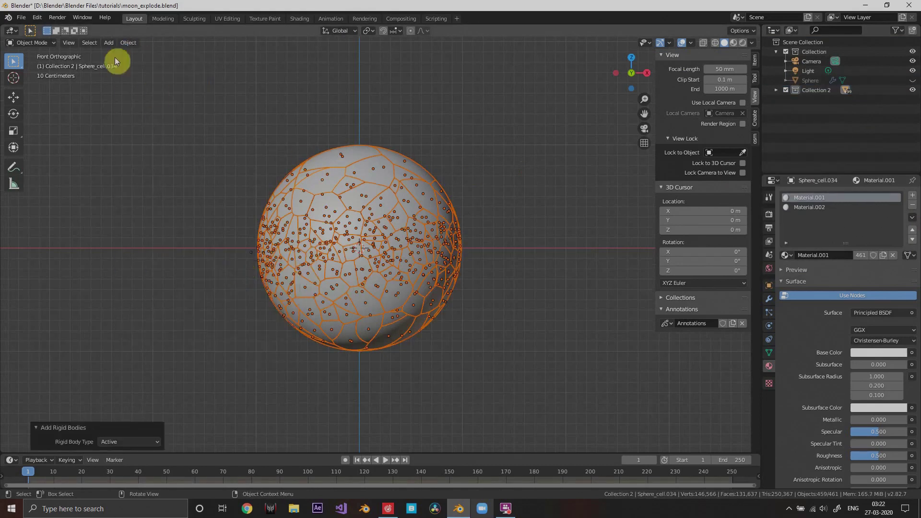
left_click(327, 154)
key("space")
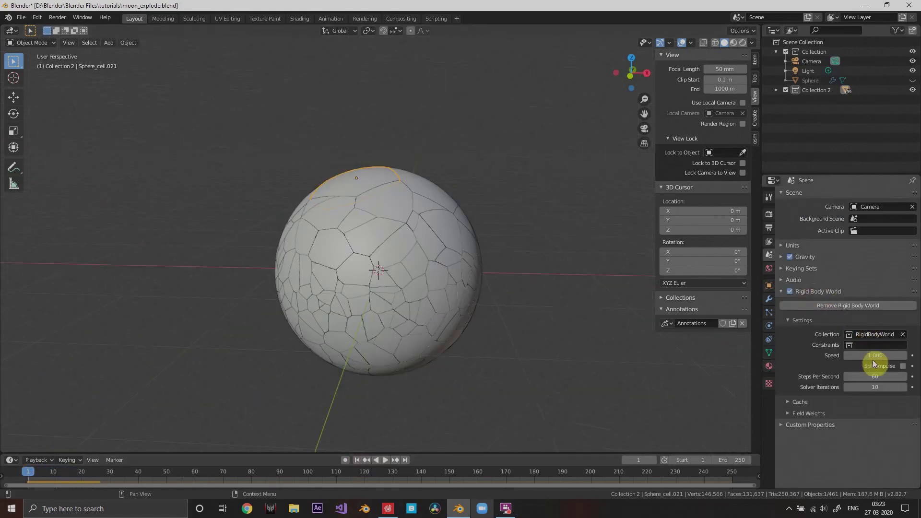
Step: Set the gravity field weight of the Rigid Body World to 0 and play the simulation to check it
left_click(871, 414)
scroll(871, 387, "down", 5)
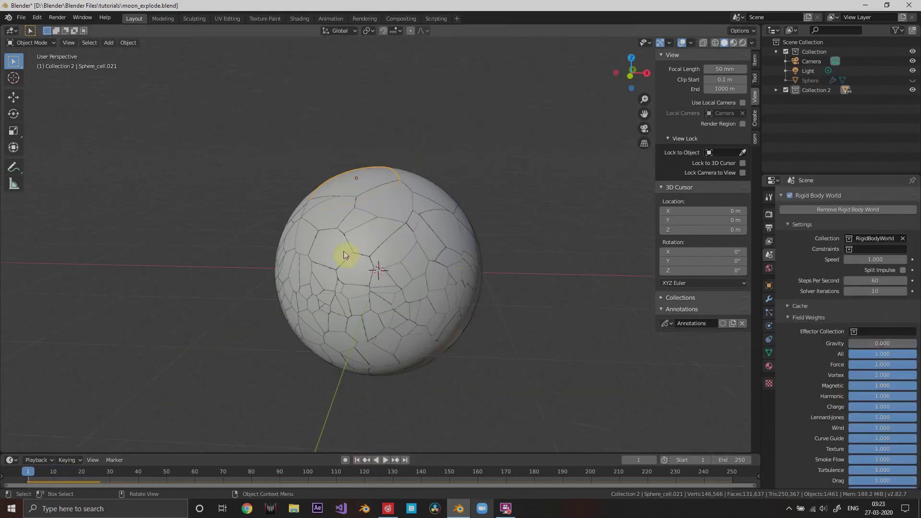
key("space")
scroll(464, 262, "down", 5)
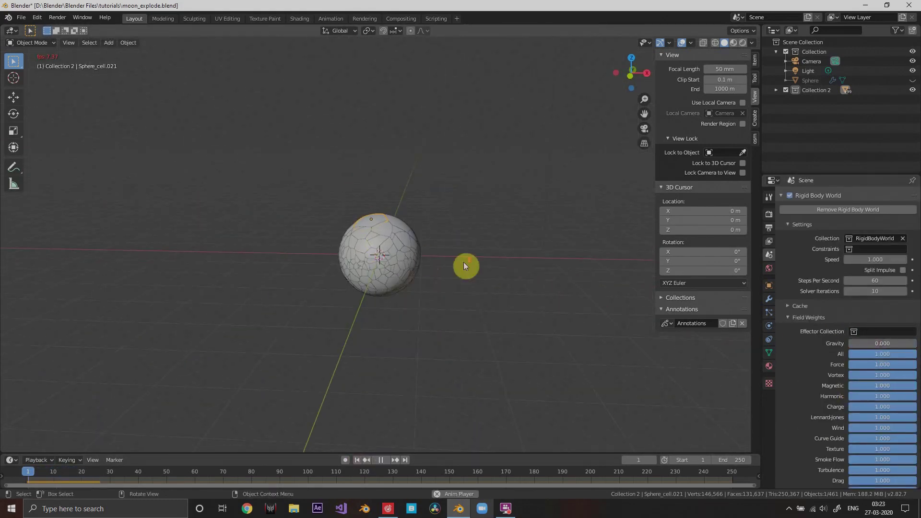
scroll(483, 275, "up", 6)
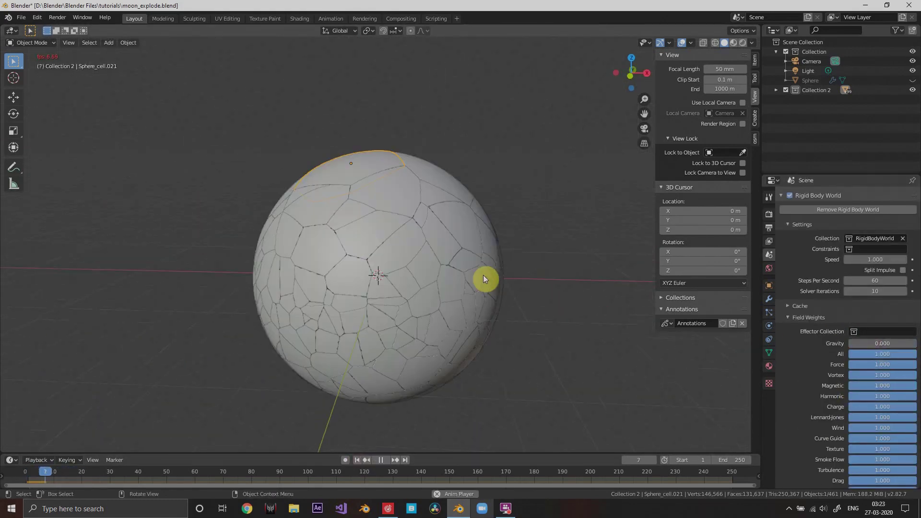
left_click(845, 317)
Step: Add a cylinder at the origin and rotate it 90° about the Y axis
key("shift+a")
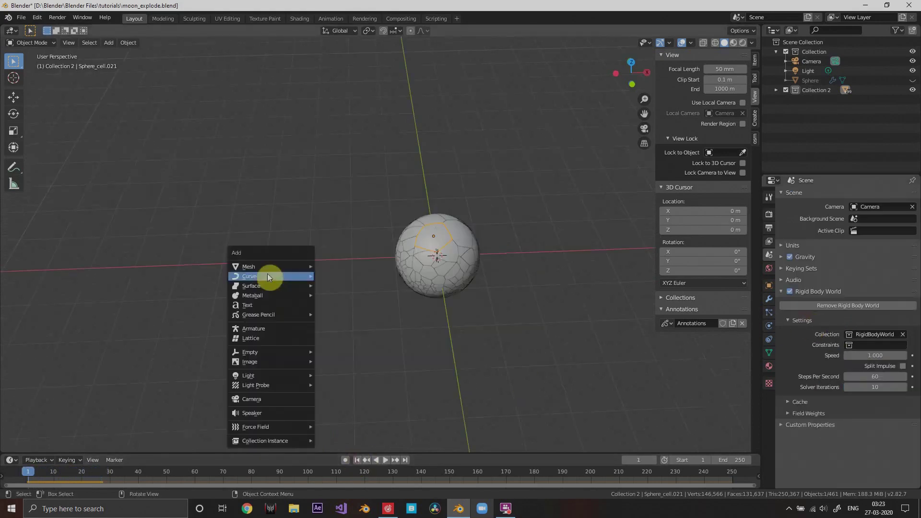
mouse_move(266, 274)
left_click(341, 335)
middle_click_drag(339, 305, 335, 275)
type("rx")
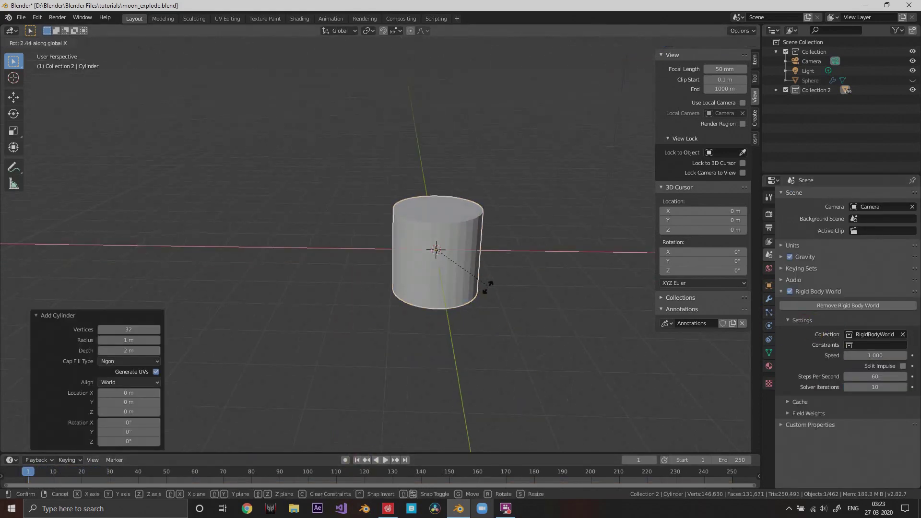
type("y90")
left_click(455, 321)
key("KP_1")
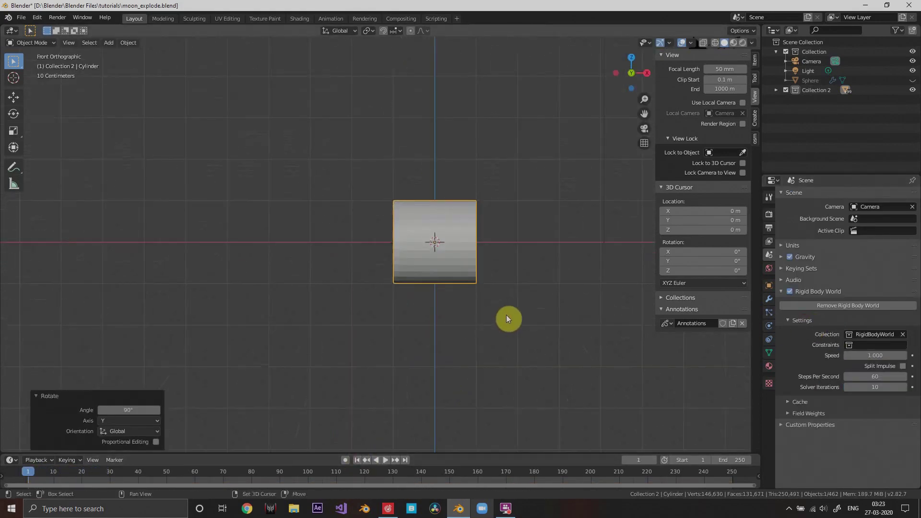
middle_click_drag(506, 315, 375, 321, "shift")
scroll(376, 321, "up", 4)
key("s")
key("x")
key("shift+y")
right_click(344, 255)
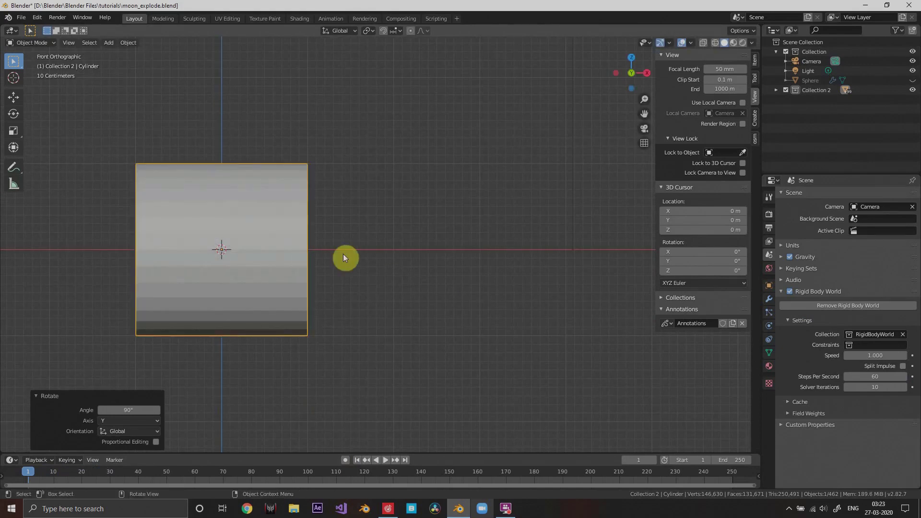
Step: Scale the cylinder down on every axis except X to form a very thin rod
key("s")
key("shift+x")
left_click(232, 250)
middle_click_drag(333, 266, 418, 273, "shift")
scroll(432, 266, "up", 6)
key("s")
key("shift+x")
left_click(206, 277)
Step: Move the thin cylinder about 4.4 m in the negative X direction, clear of the sphere
middle_click_drag(355, 321, 463, 322)
scroll(464, 323, "down", 8)
key("g")
key("x")
left_click(305, 312)
Step: Shift the thin cylinder toward the sphere along X, and pull it back about 1.3 m in the negative X direction
middle_click_drag(398, 341, 489, 326)
key("g")
key("x")
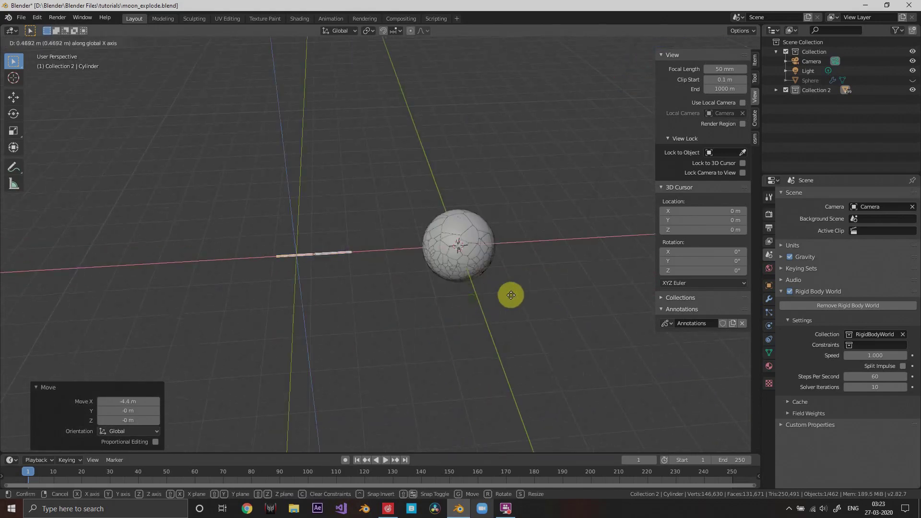
left_click(557, 284)
middle_click_drag(523, 288, 453, 294, "shift")
scroll(445, 297, "down", 3)
key("g")
key("x")
left_click(419, 289)
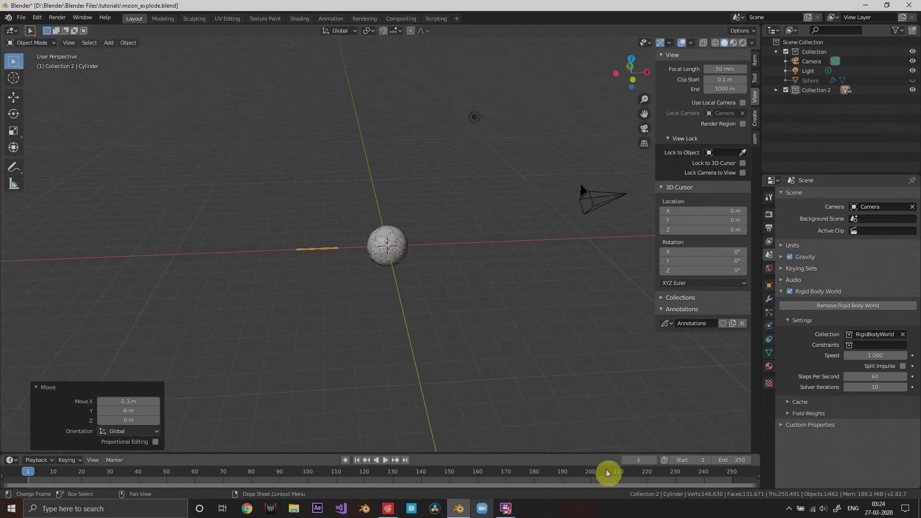
Step: Set the rigid body cache's simulation end and the scene's end frame to 500
left_click(800, 402)
scroll(859, 408, "down", 1)
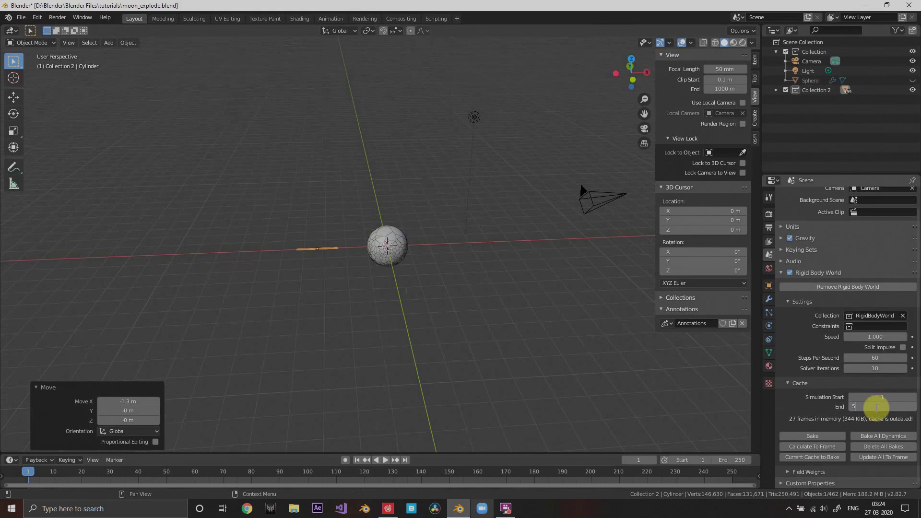
type("00")
key("Return")
scroll(494, 476, "down", 3)
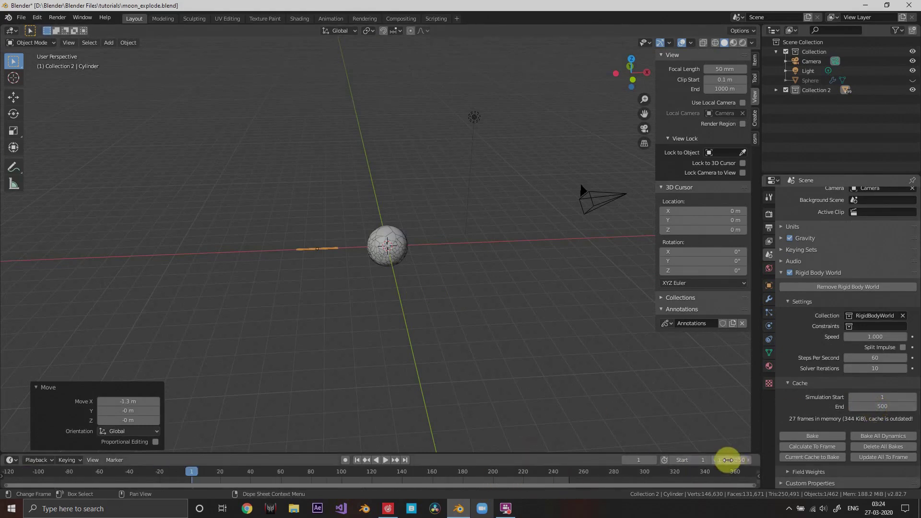
key("Return")
Step: Insert a transform keyframe for the thin cylinder at frame 1
middle_click_drag(421, 288, 409, 298, "shift")
key("i")
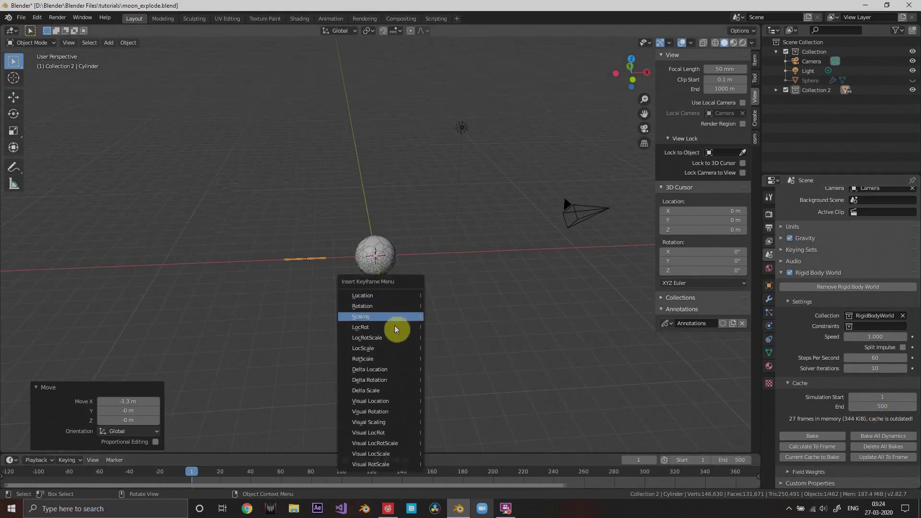
left_click(395, 328)
Step: At frame 500, move the cylinder along positive X into the sphere, keyframe it, and play the animation from the start
left_click(405, 460)
key("g")
key("x")
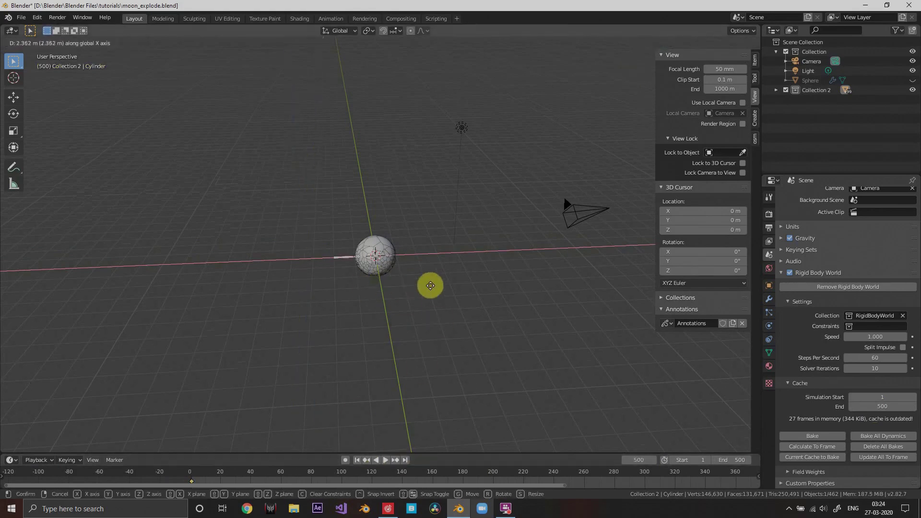
left_click(480, 280)
scroll(473, 279, "up", 3)
key("i")
left_click(454, 278)
left_click(357, 460)
key("space")
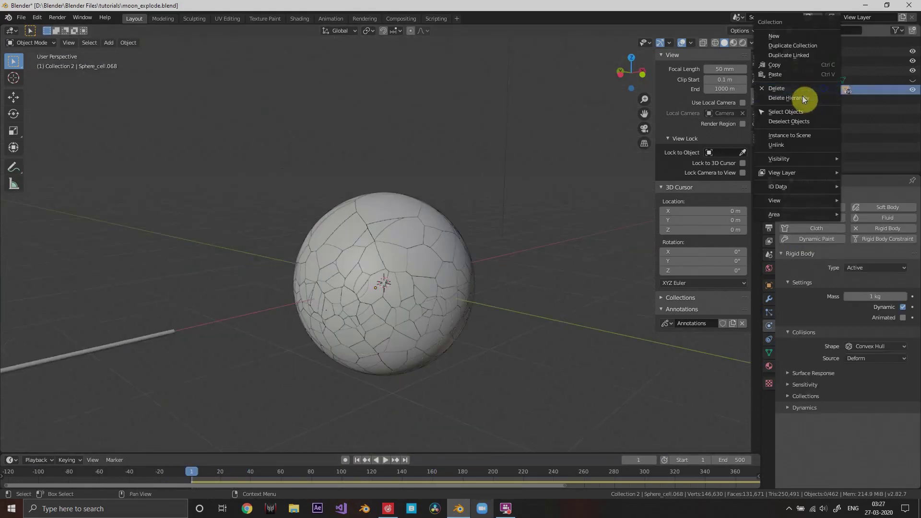
Step: Select all objects in Collection 2 plus the cylinder and calculate their rigid body masses with the Marble (Solid) preset
left_click(787, 112)
left_click(200, 285, "shift")
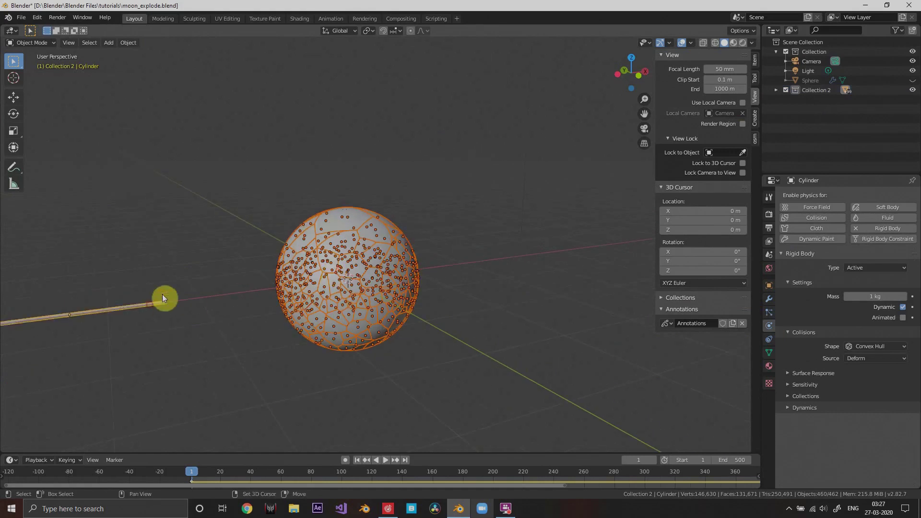
key("F3")
type("mass")
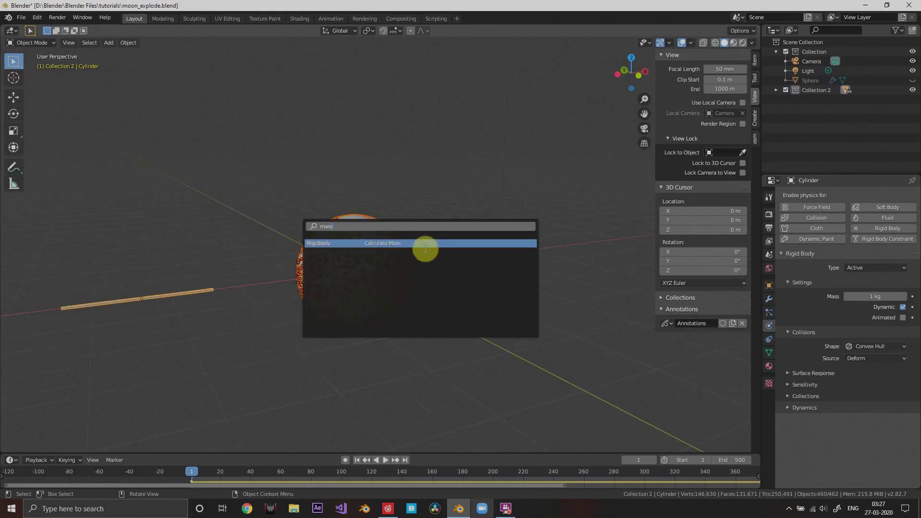
left_click(425, 249)
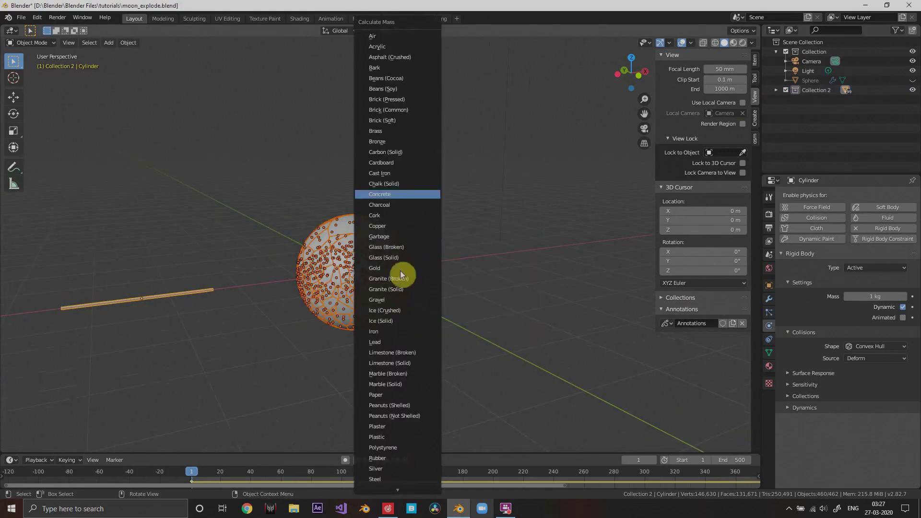
left_click(402, 384)
Step: Play the simulation, select only the cylinder, and enlarge the timeline for another playback
key("space")
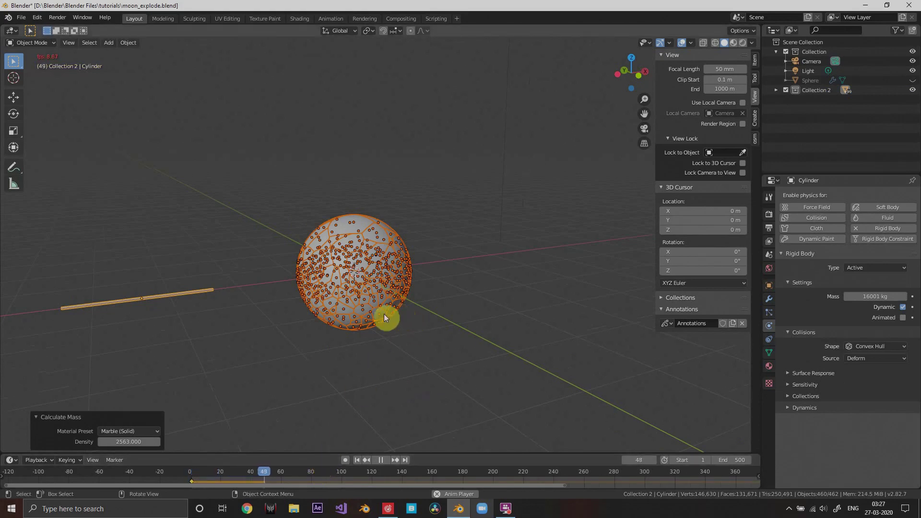
key("space")
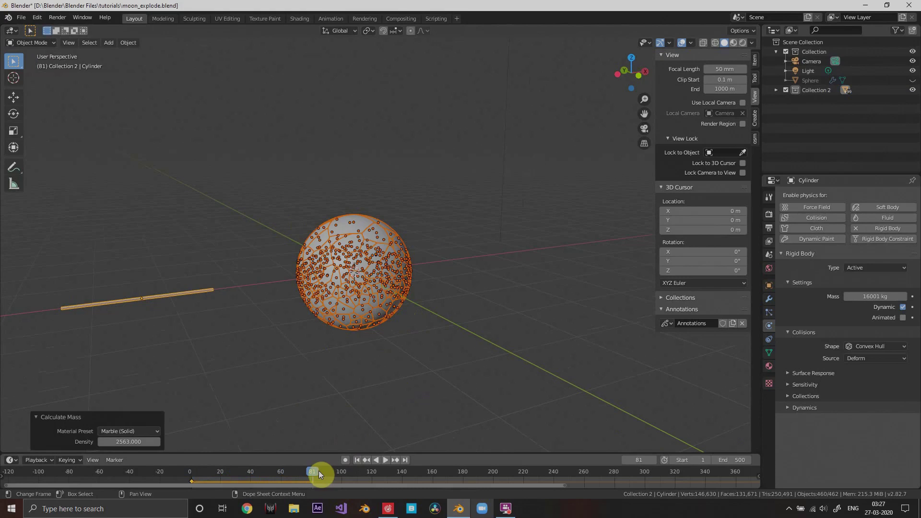
left_click(136, 301)
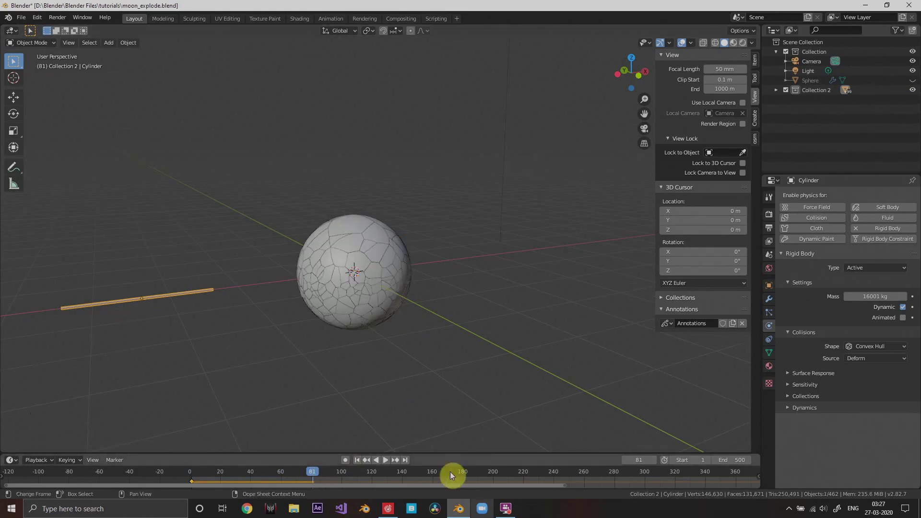
left_click_drag(478, 454, 472, 393)
key("space")
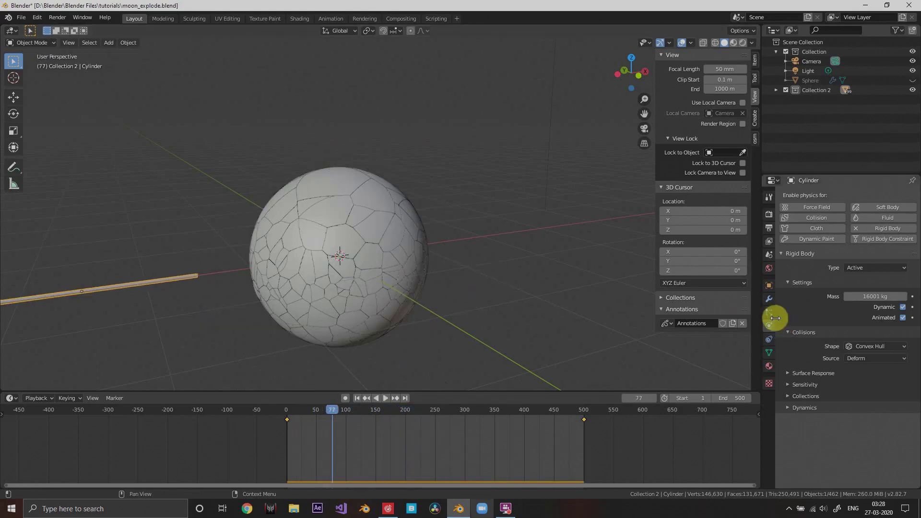
Step: Bake the rigid body world's current cache and scrub through the baked simulation
left_click(769, 254)
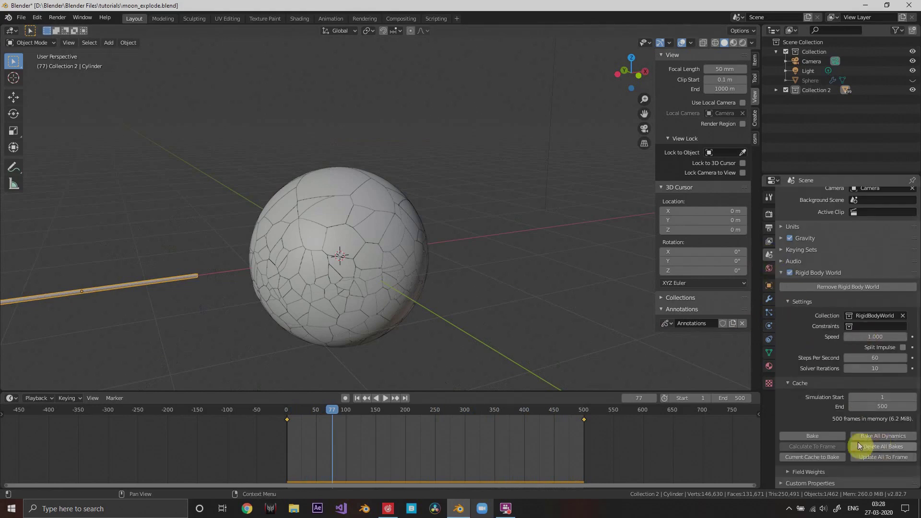
left_click(813, 456)
left_click_drag(462, 410, 357, 411)
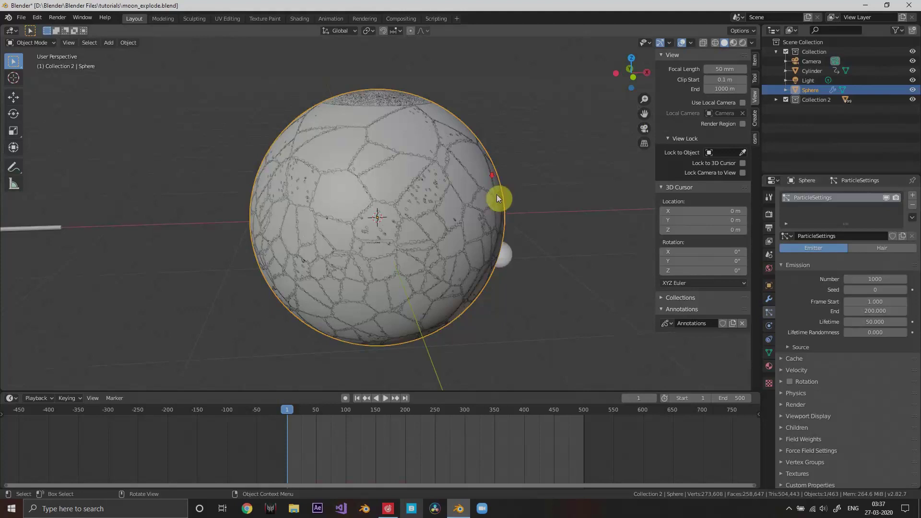
Step: Play the sphere's particle emission briefly and return to frame 1
scroll(496, 198, "down", 5)
key("space")
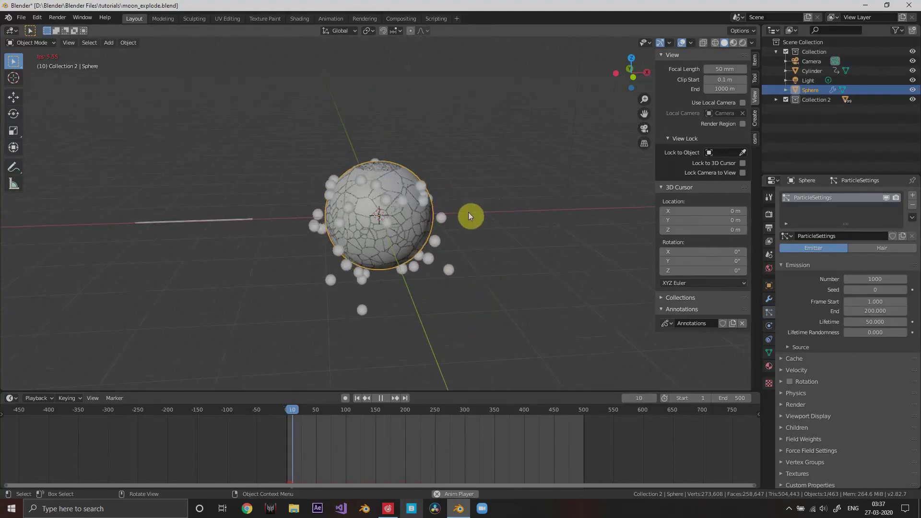
key("space")
left_click_drag(302, 411, 286, 412)
Step: Set the gravity field weight of the sphere's particles to 0 and play the emission
scroll(819, 347, "down", 3)
left_click(804, 380)
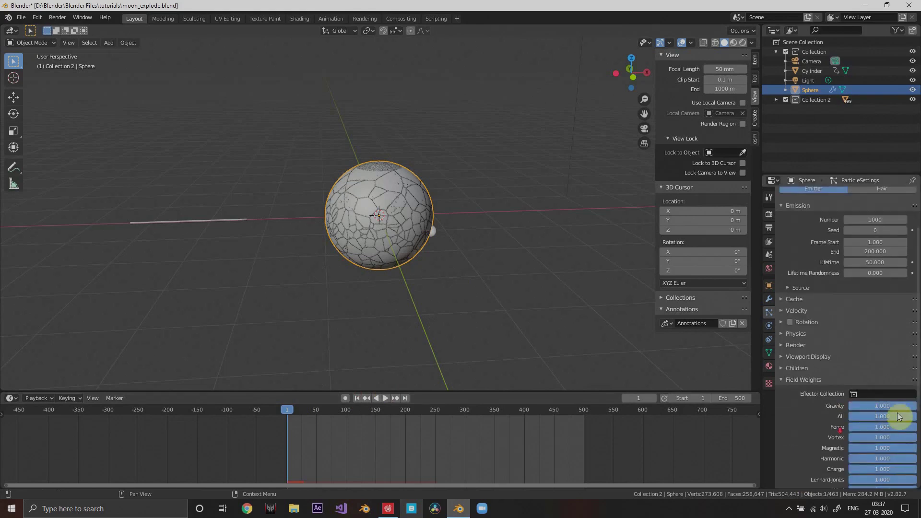
key("space")
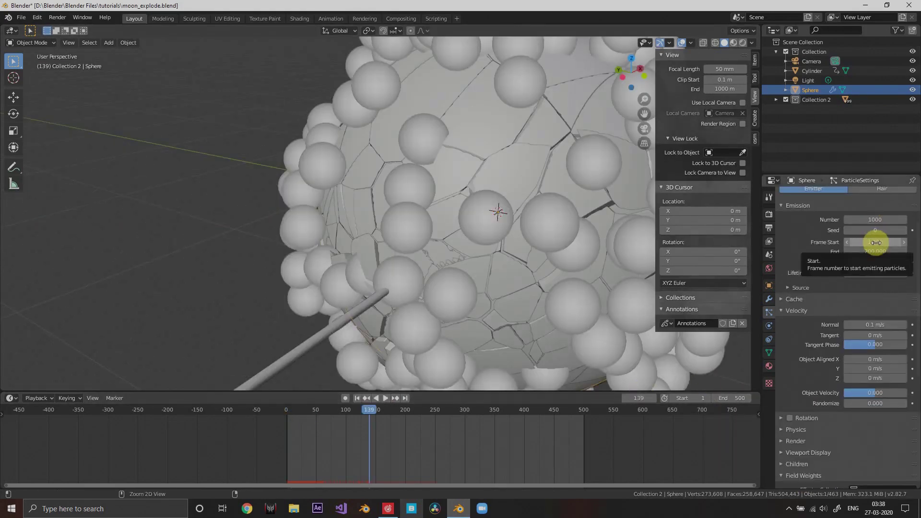
Step: Set the particle emission to frames 139 through 500 with a lifetime of 500, and check it around frame 145
type("139.000")
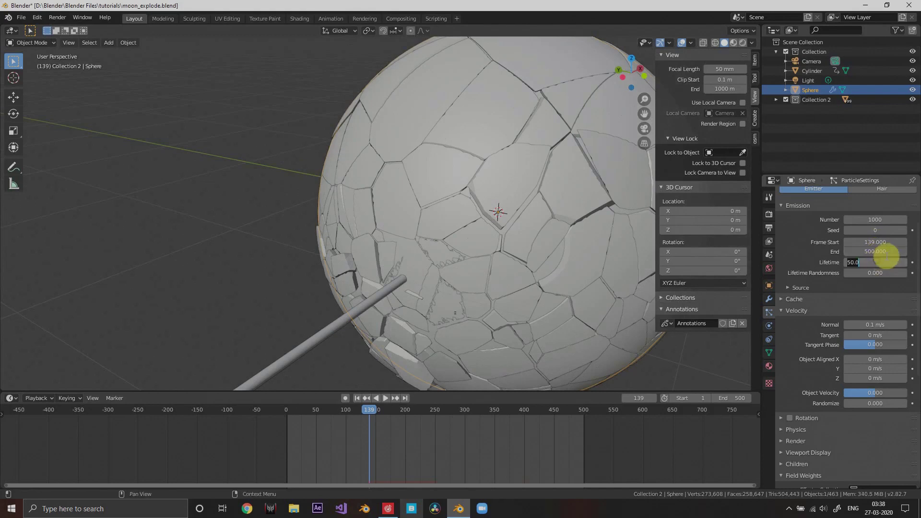
key("Return")
scroll(552, 272, "down", 5)
middle_click_drag(551, 272, 522, 267)
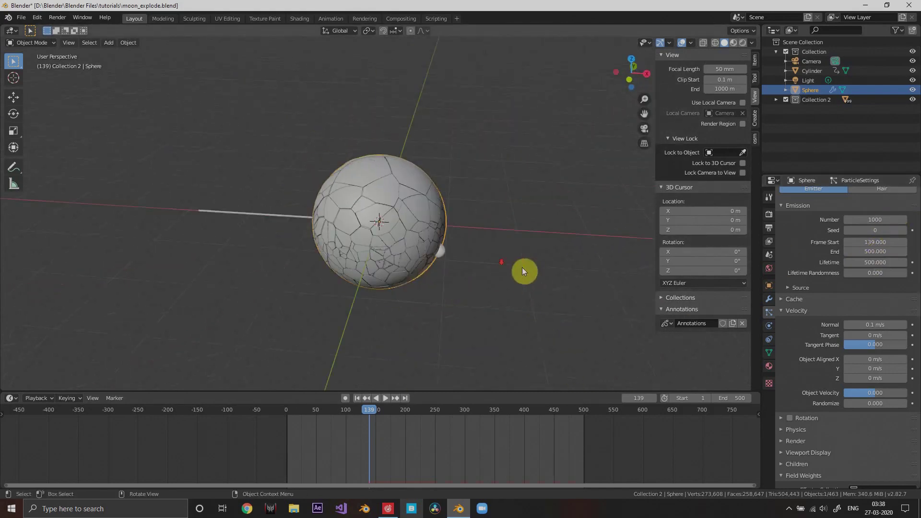
mouse_move(369, 408)
left_mouse_down()
mouse_move(388, 413)
mouse_move(362, 413)
mouse_move(390, 414)
mouse_move(372, 413)
left_mouse_up()
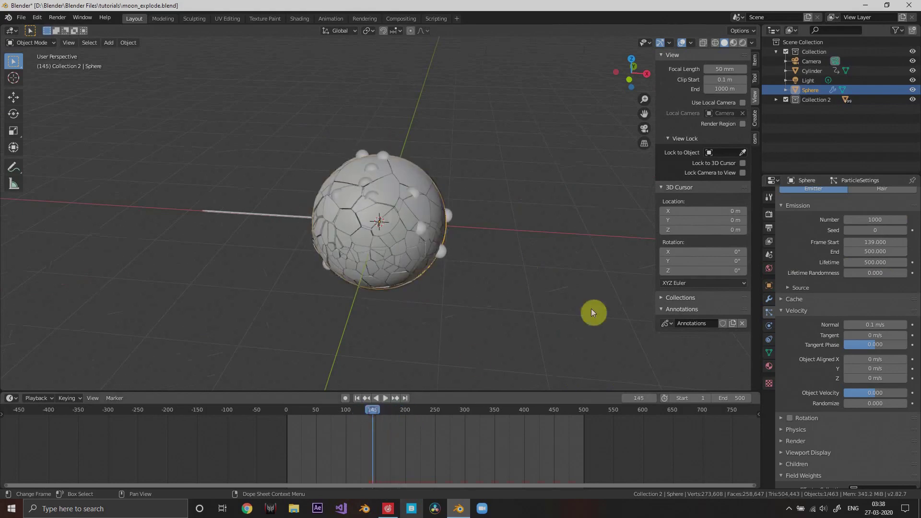
Step: Render the sphere's particles as a collection, using Collection 2 as the instance collection
scroll(495, 269, "up", 5)
middle_click_drag(473, 260, 481, 238)
scroll(482, 238, "down", 1)
scroll(806, 318, "up", 2)
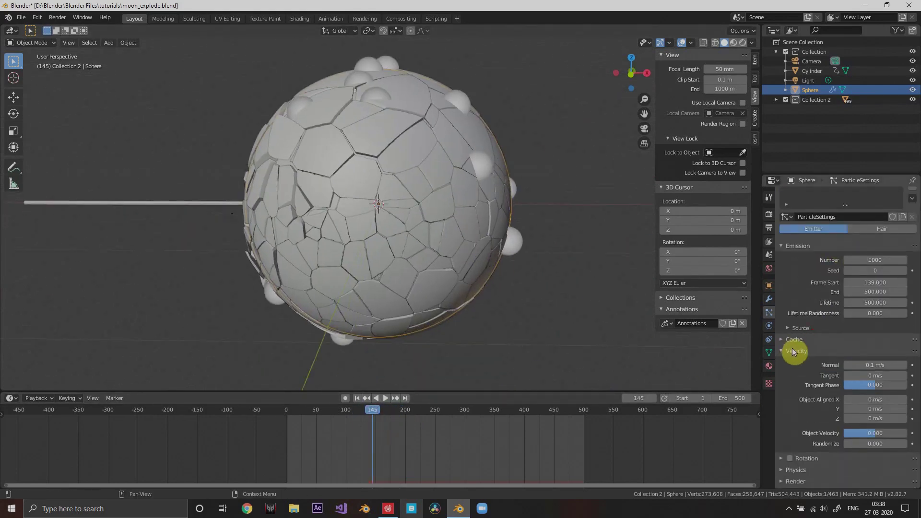
left_click(793, 351)
left_click(797, 385)
scroll(835, 374, "down", 2)
left_click(876, 361)
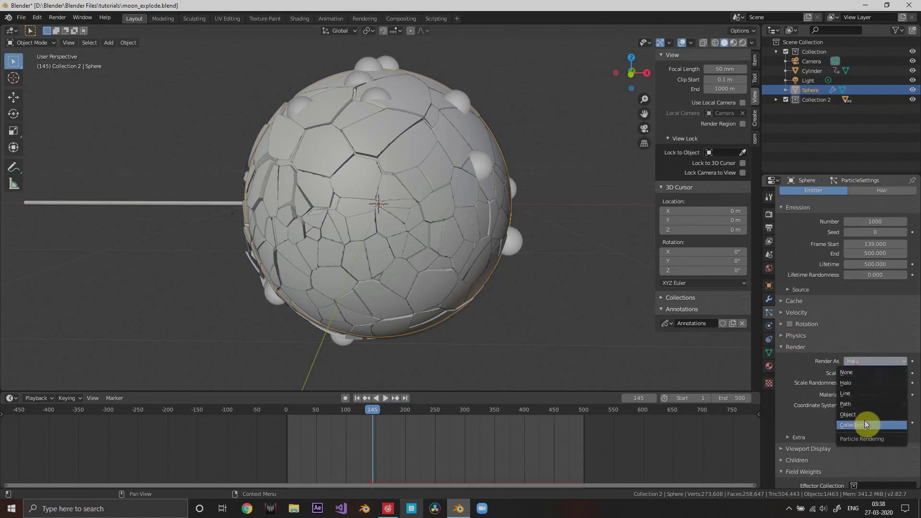
left_click(865, 420)
left_click(867, 429)
left_click(847, 330)
Step: Play the explosion with the fragment particles and inspect it closely at frame 228
scroll(802, 415, "down", 3)
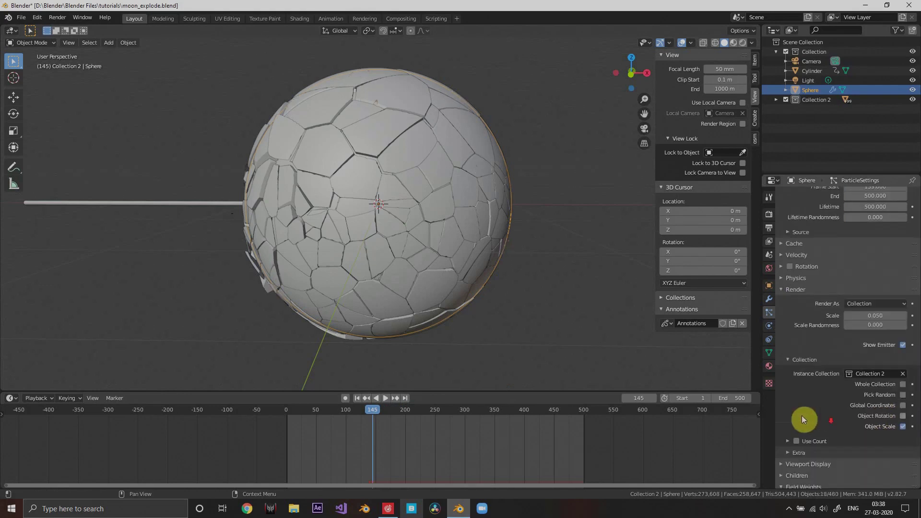
key("space")
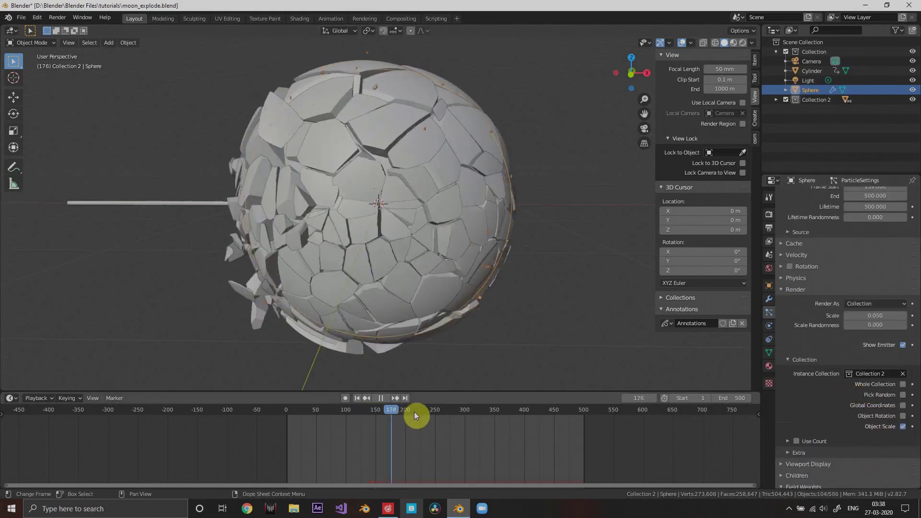
left_click(420, 413)
key("space")
scroll(441, 314, "up", 5)
middle_click_drag(474, 210, 460, 258, "shift")
scroll(441, 315, "down", 6)
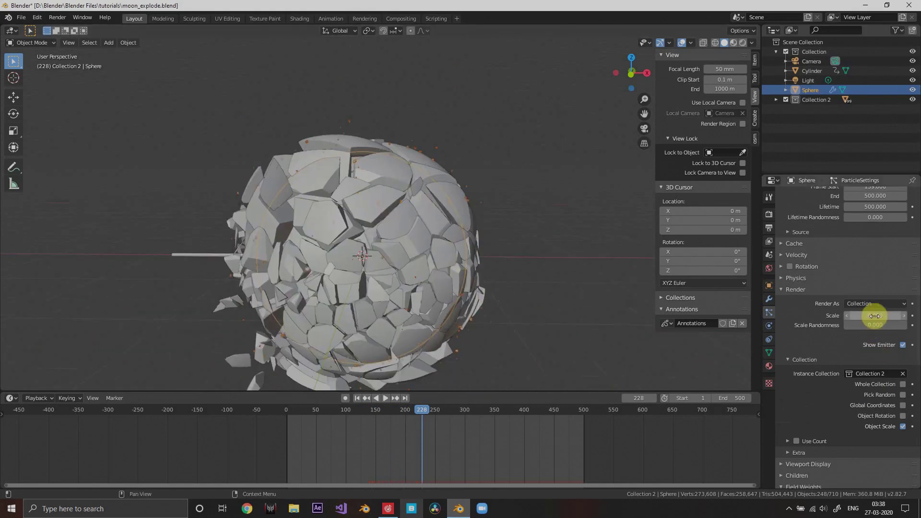
Step: Set the particles' render scale to about 0.426 and scale randomness to 1, and check the fragments around the sphere
left_click_drag(875, 316, 907, 325)
middle_click_drag(636, 269, 552, 245)
scroll(880, 278, "up", 5)
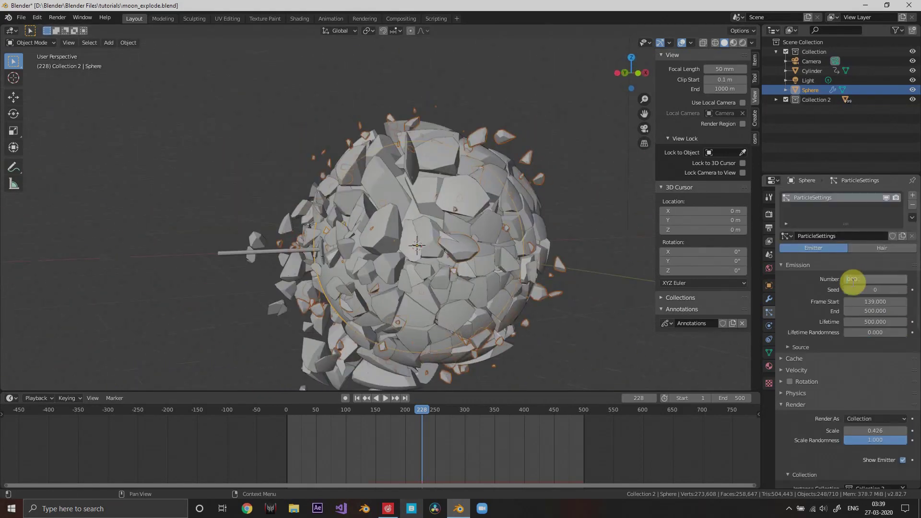
Step: Set the particle number to 5000 and replay the emission from its beginning near frame 139
left_click_drag(411, 418, 354, 408)
key("space")
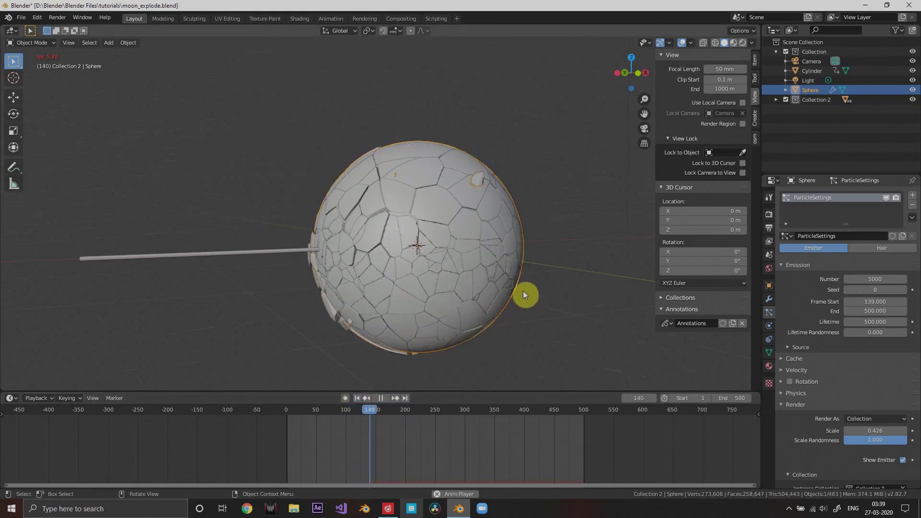
key("space")
middle_click_drag(529, 291, 503, 291)
scroll(503, 291, "down", 1)
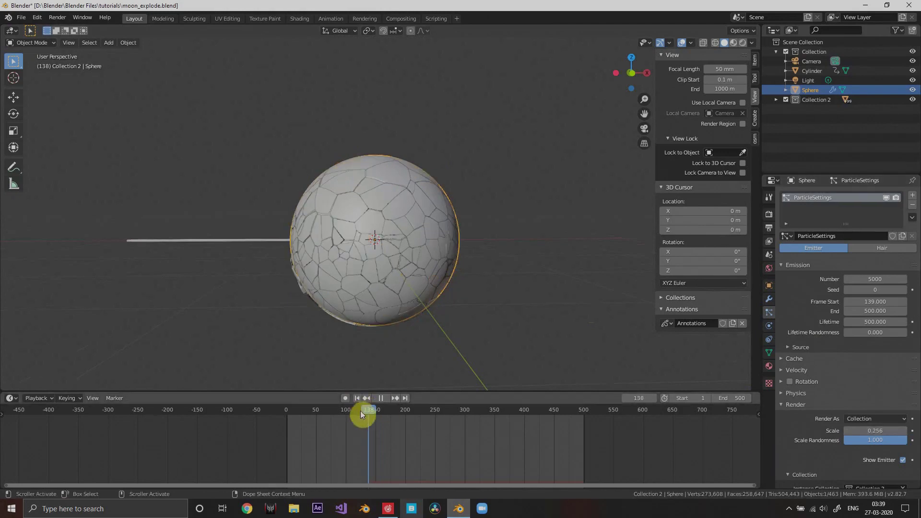
Step: Reduce the particles' render scale to about 0.256 and play the explosion to frame 175
mouse_move(361, 411)
left_mouse_down()
mouse_move(418, 412)
mouse_move(372, 409)
left_mouse_up()
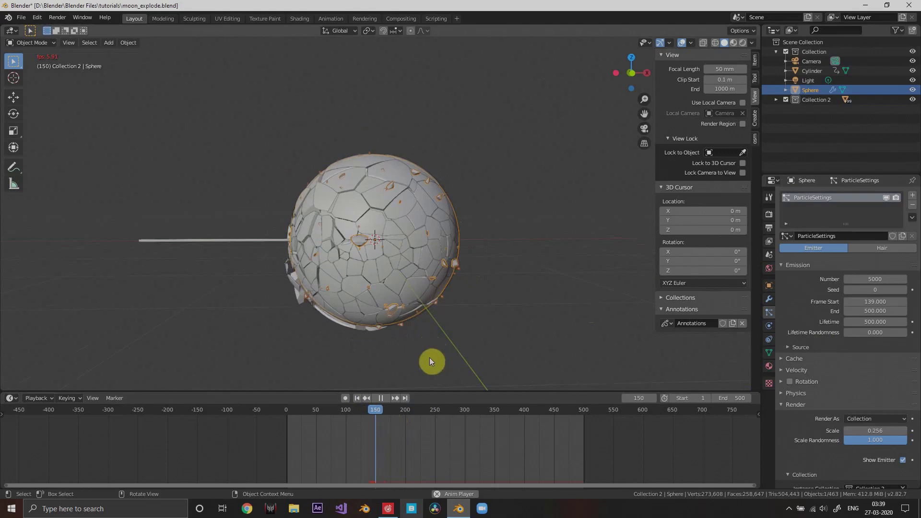
key("space")
middle_click_drag(468, 332, 405, 290)
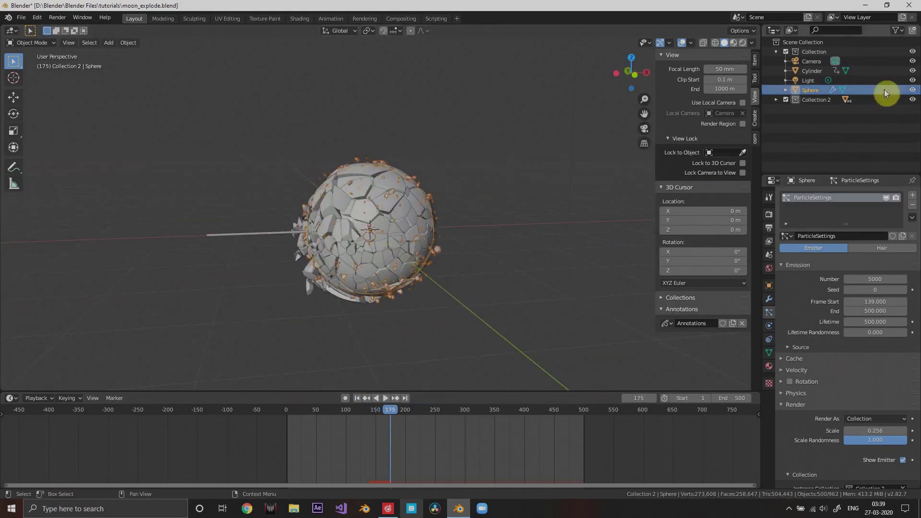
Step: Hide Collection 2, go to frame 163, and switch the sphere to Weight Paint mode
left_click(912, 100)
scroll(405, 216, "up", 3)
middle_click_drag(413, 339, 427, 351)
mouse_move(382, 413)
left_mouse_down()
mouse_move(363, 416)
mouse_move(383, 414)
left_mouse_up()
left_click(32, 42)
left_click(42, 95)
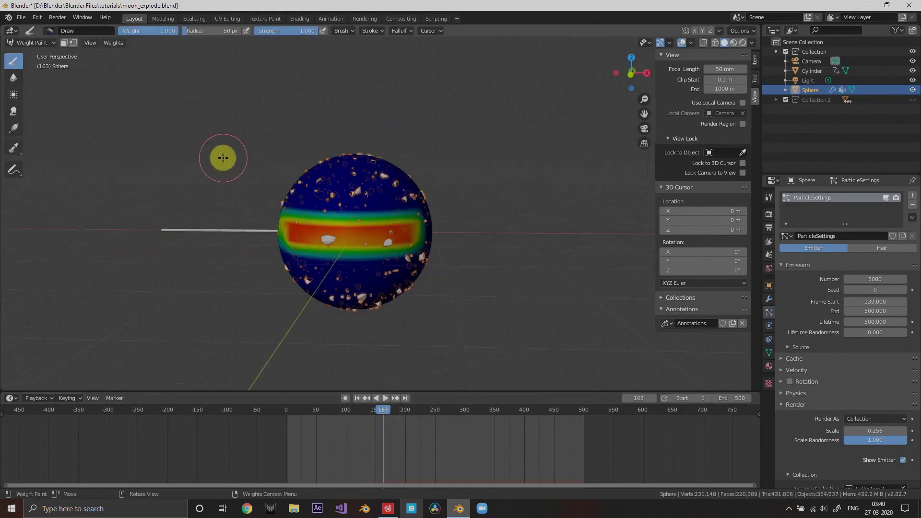
Step: Paint full weight in a band around the sphere's equator, with a wider patch at the cylinder's impact point using an 88 px brush
key("shift+f")
key("Escape")
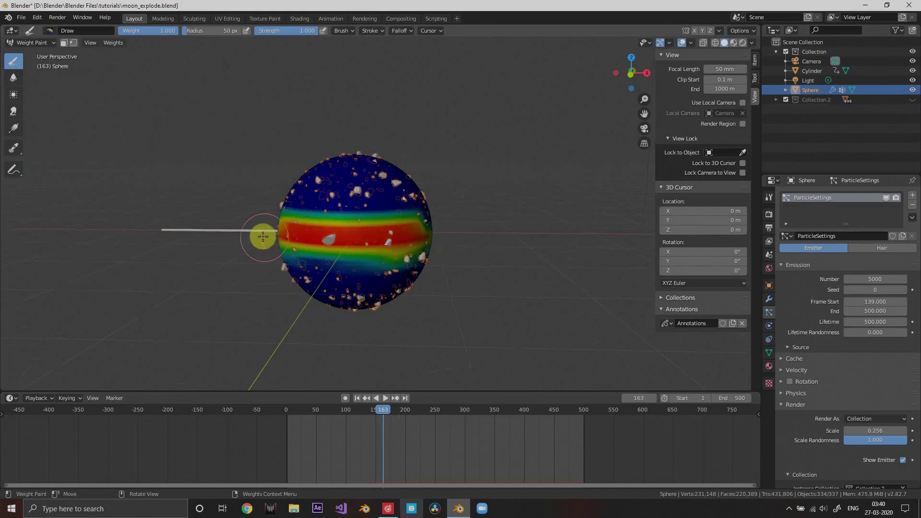
middle_click_drag(263, 236, 329, 225)
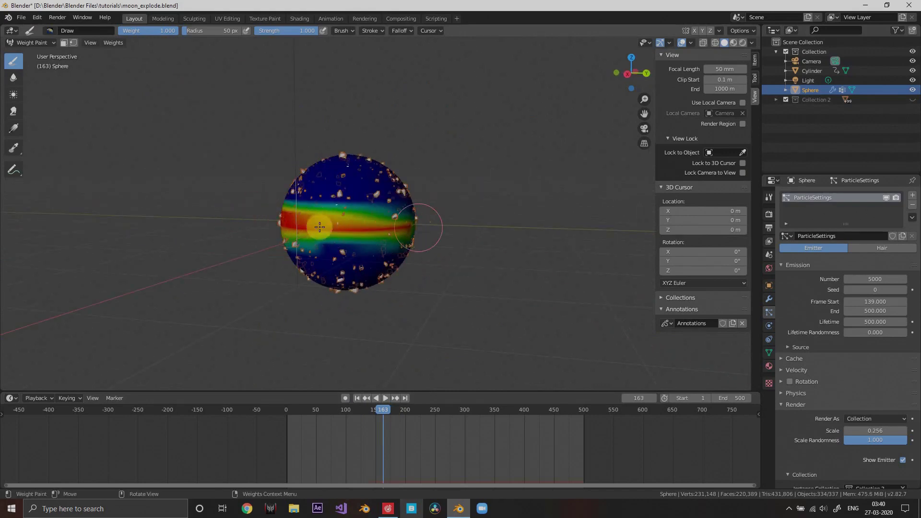
middle_click_drag(300, 222, 408, 219)
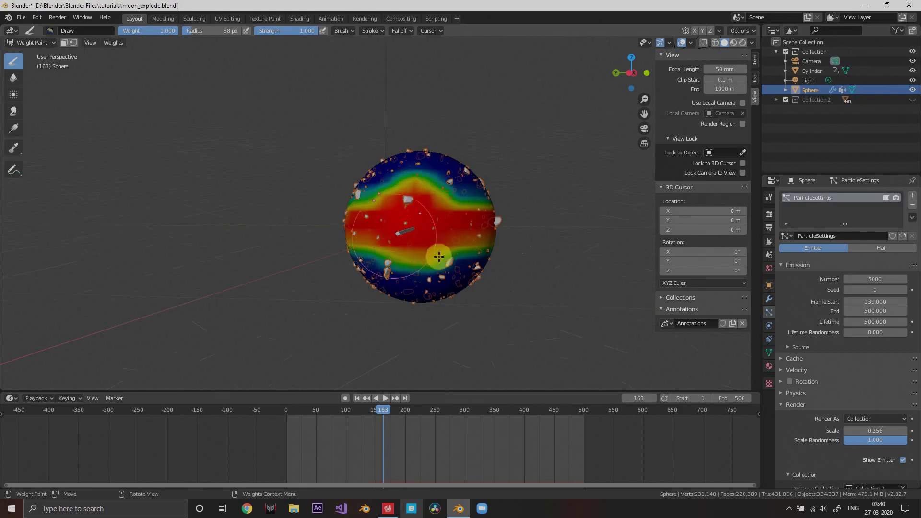
middle_click_drag(440, 257, 616, 264)
scroll(791, 436, "down", 15)
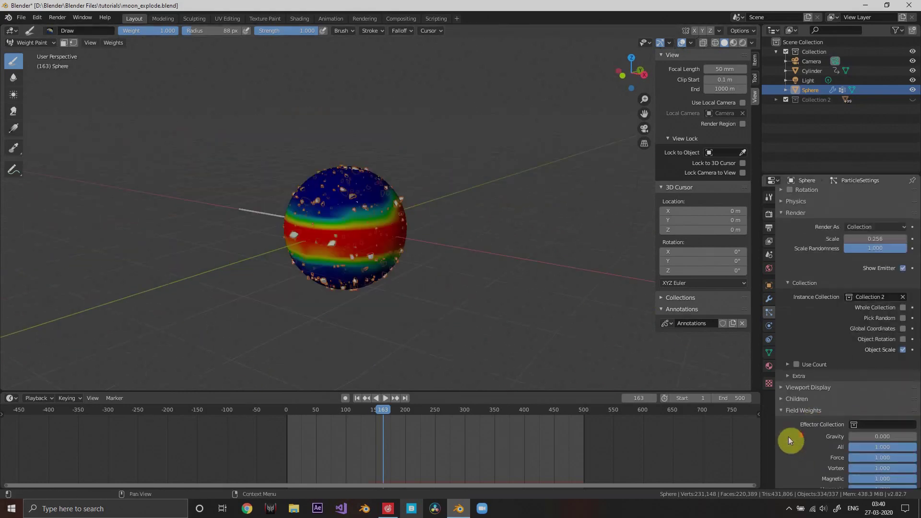
Step: Return the sphere to Object Mode and assign the painted vertex group, Group, as its particle density
left_click(29, 43)
left_click(31, 55)
left_click(807, 458)
left_click(862, 475)
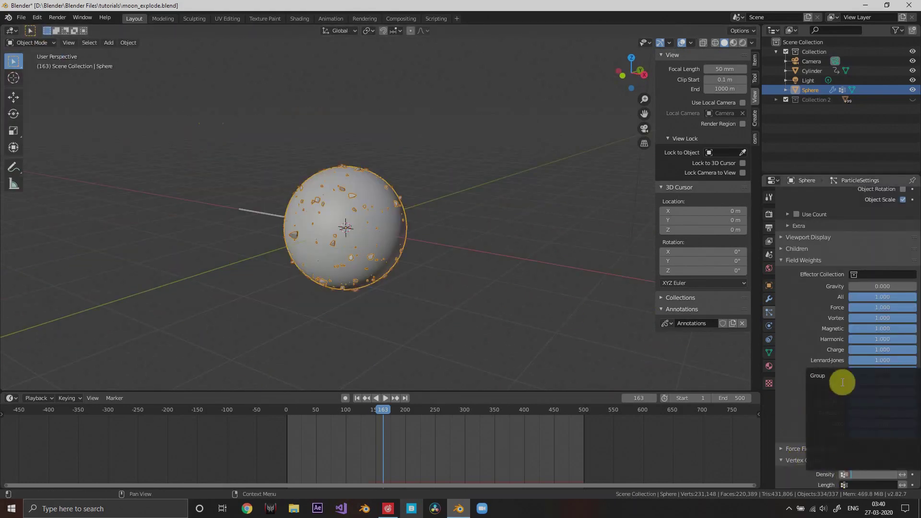
left_click(843, 383)
Step: Replay the particle emission from the start of the timeline to around frame 159 and unhide Collection 2
left_click(357, 398)
key("space")
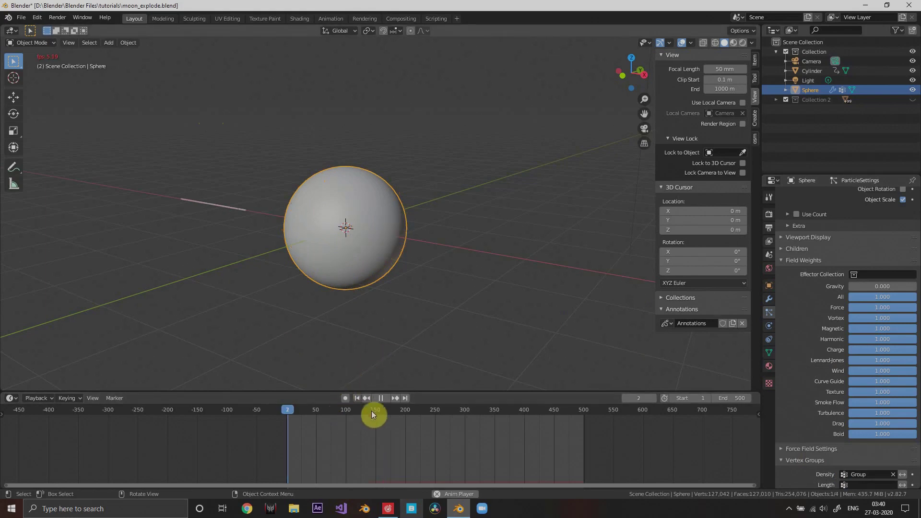
left_click(372, 411)
middle_click_drag(496, 287, 511, 286)
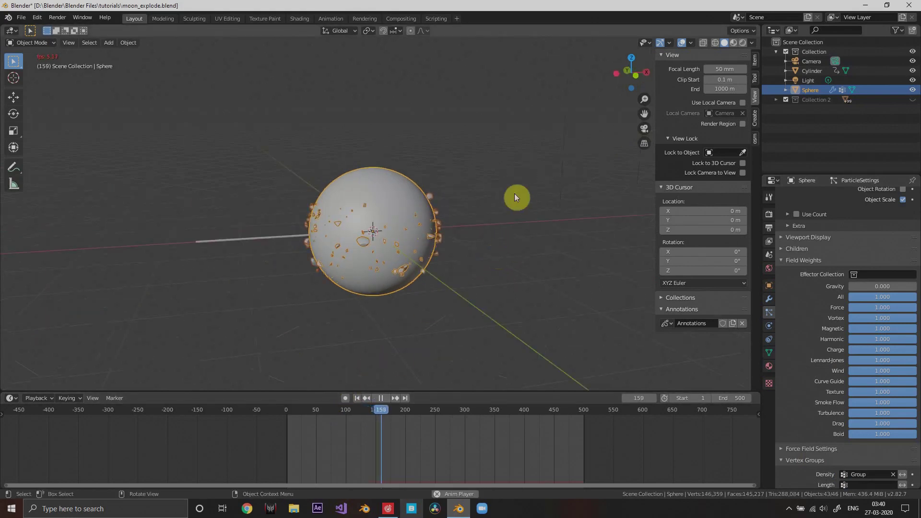
left_click(913, 99)
middle_click_drag(500, 219, 536, 206)
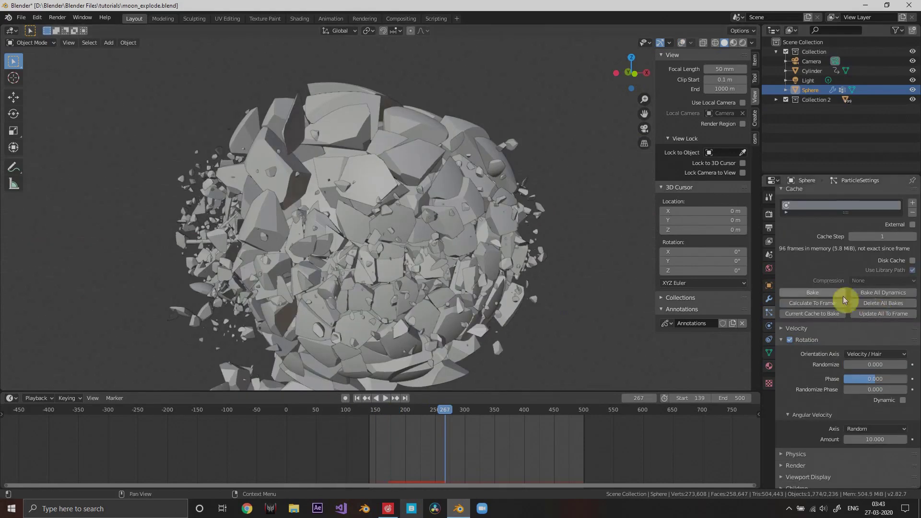
Step: Bake the particle cache, scrub the explosion to frame 476, and play it again from near the impact
left_click(831, 293)
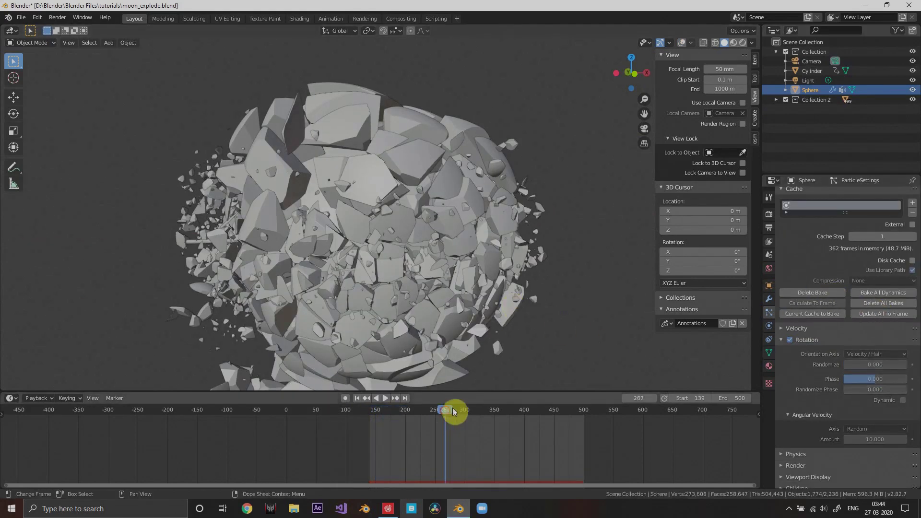
left_click_drag(454, 408, 569, 412)
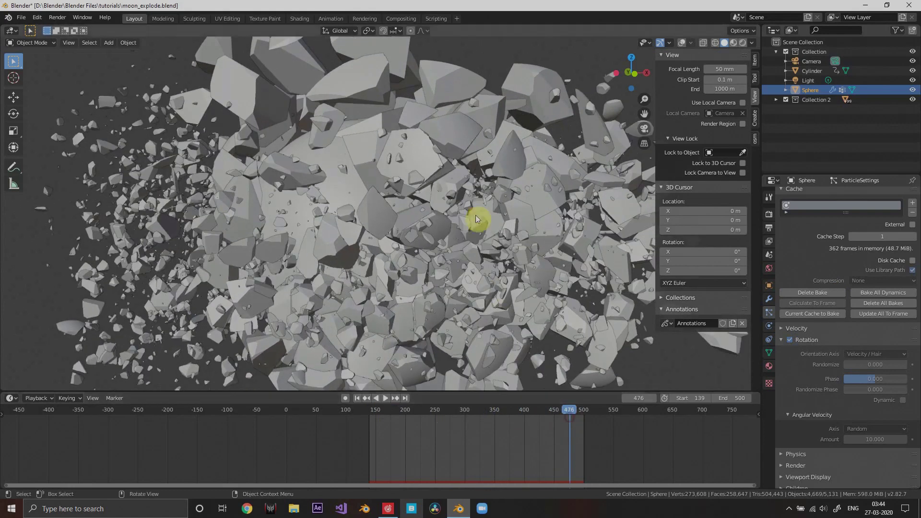
scroll(304, 243, "down", 3)
middle_click_drag(476, 215, 325, 239)
scroll(325, 239, "up", 3)
left_click_drag(579, 414, 382, 410)
key("space")
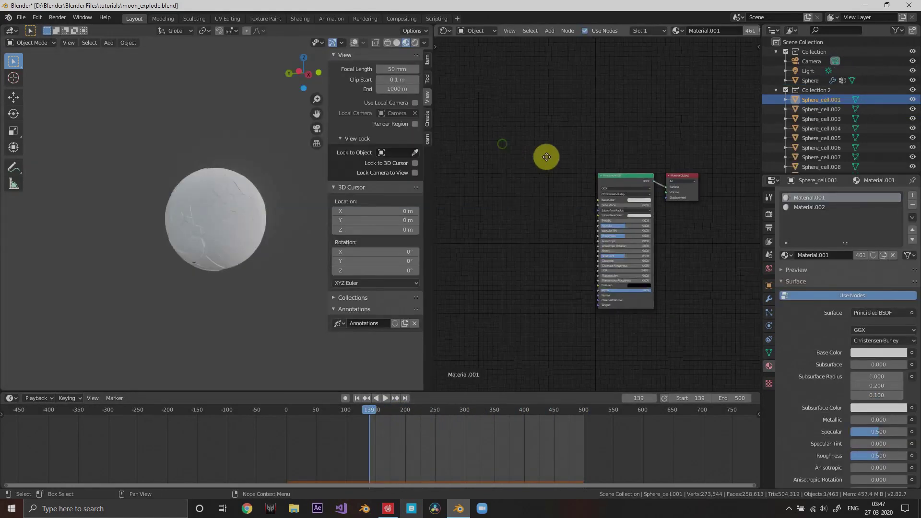
Step: Add an Image Texture node to Material.001 and open the file browser for its image
key("shift+a")
left_click(597, 178)
left_click(585, 192)
left_click(583, 197)
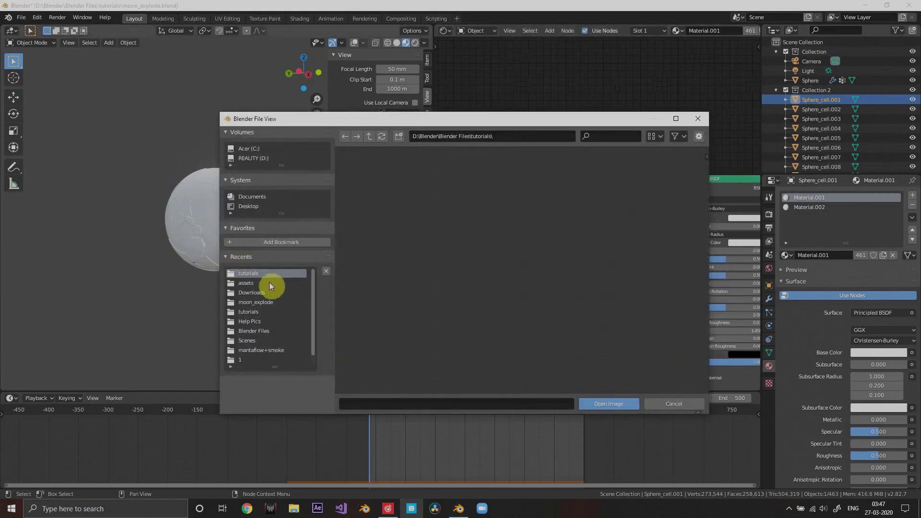
Step: Search the assets folder, the D: drive and the user folder's Downloads on C: for the moon texture images
left_click(254, 283)
double_click(399, 211)
left_click(248, 282)
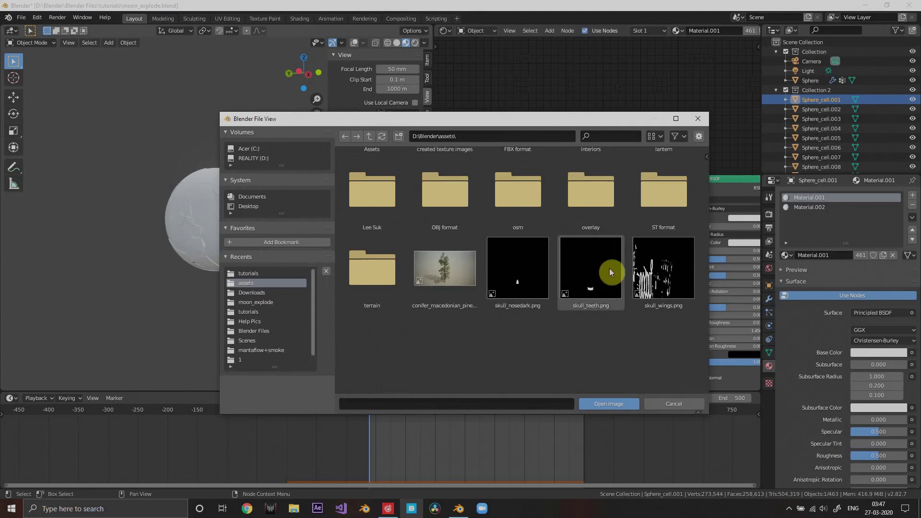
left_click(259, 160)
scroll(479, 277, "down", 10)
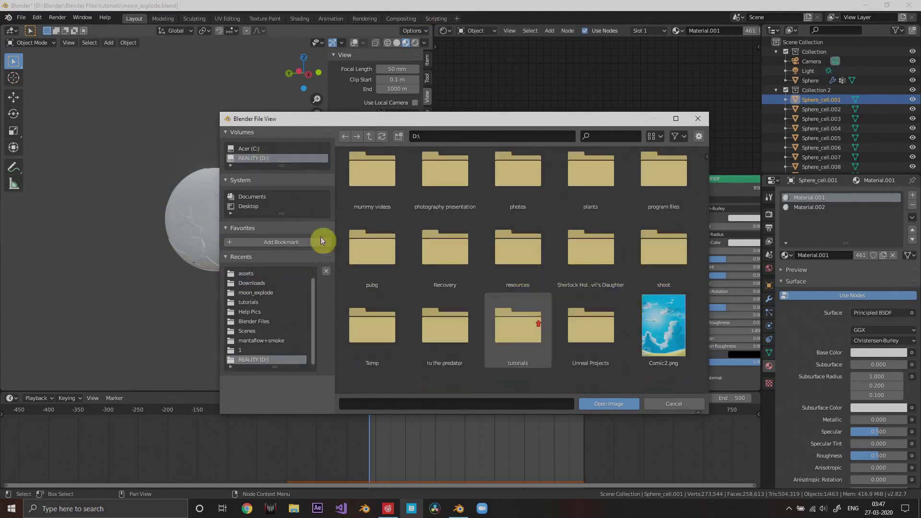
left_click(251, 149)
scroll(500, 290, "down", 3)
double_click(593, 295)
double_click(372, 264)
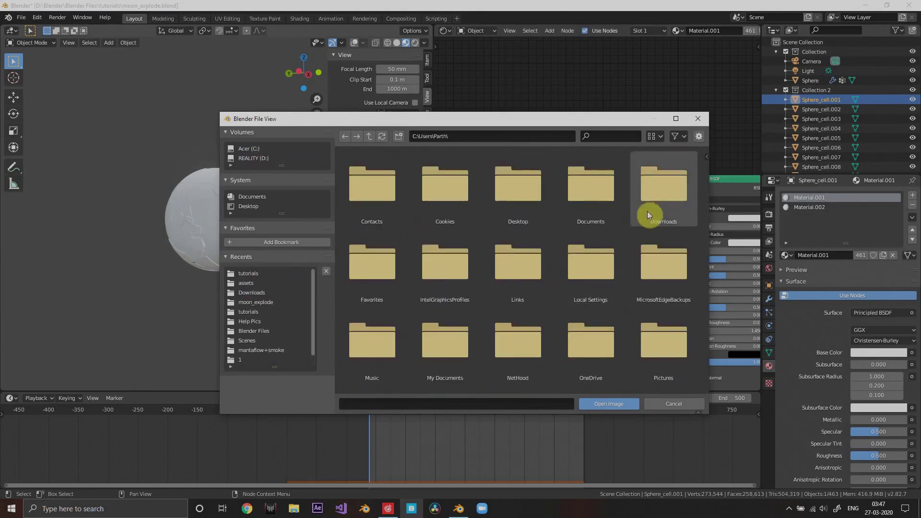
double_click(647, 211)
double_click(573, 216)
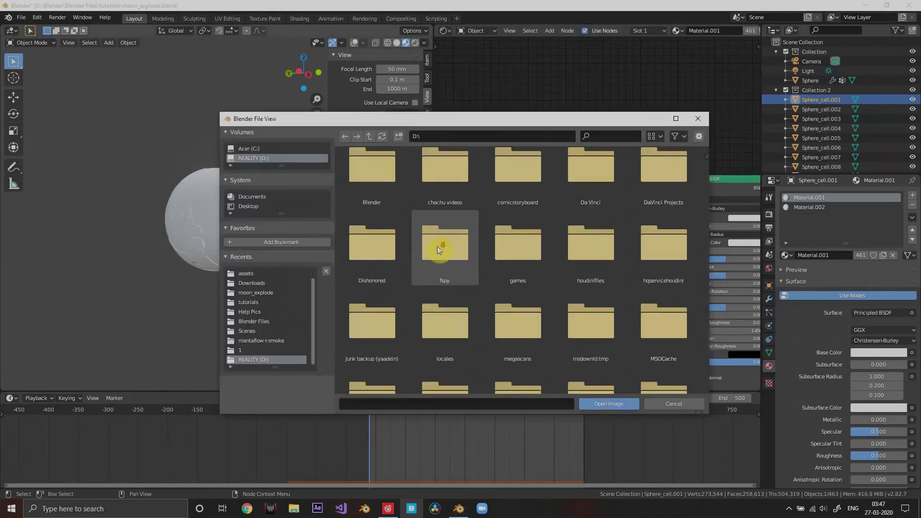
Step: Load lroc_color_poles_4k.tif from the user's Downloads folder into the Image Texture node
scroll(436, 246, "down", 3)
left_click(254, 159)
left_click(249, 149)
double_click(595, 300)
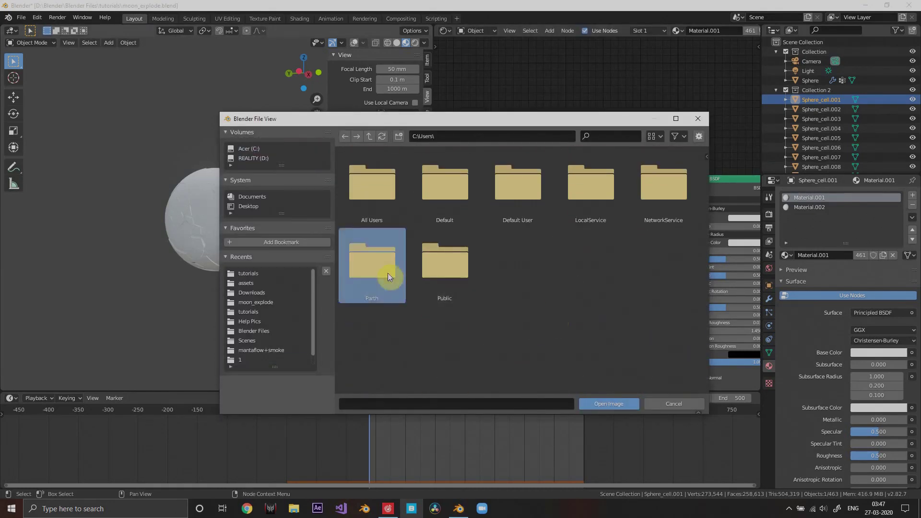
double_click(388, 273)
double_click(561, 279)
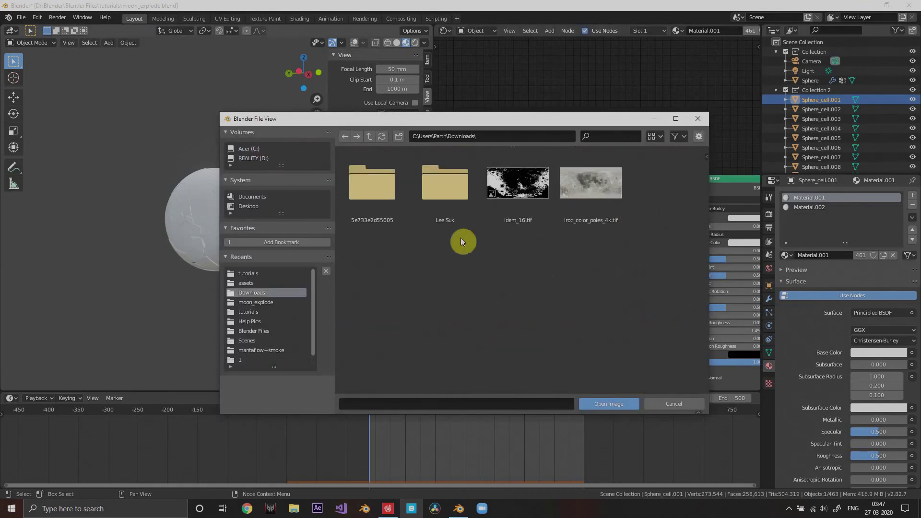
double_click(581, 217)
Step: Place a second Image Texture node below the first and load ldem_16.tif into it
left_click(561, 330)
left_click(573, 304)
double_click(511, 219)
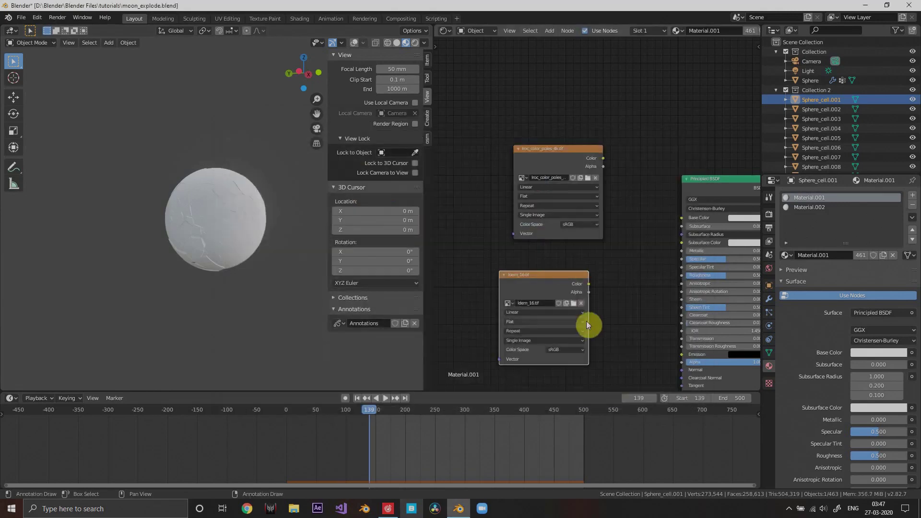
middle_click_drag(594, 299, 560, 244)
scroll(561, 244, "up", 3)
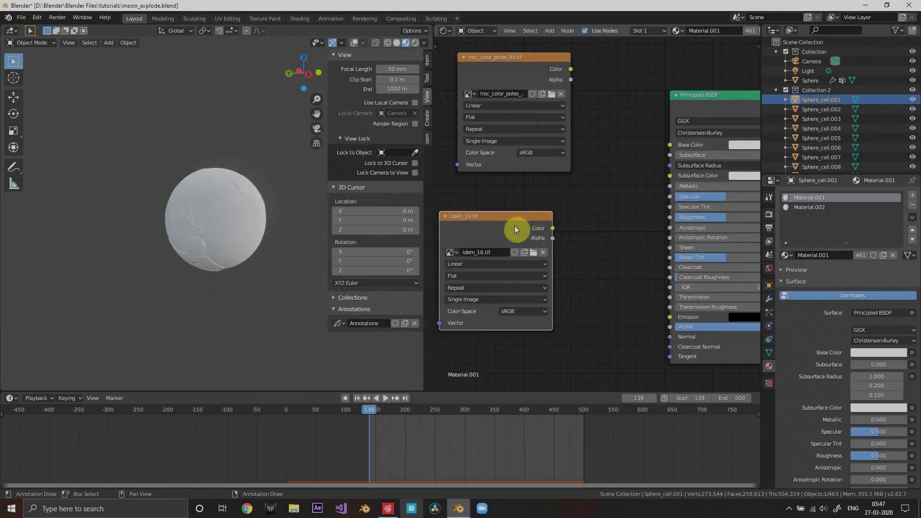
scroll(561, 195, "down", 2)
scroll(532, 230, "down", 2)
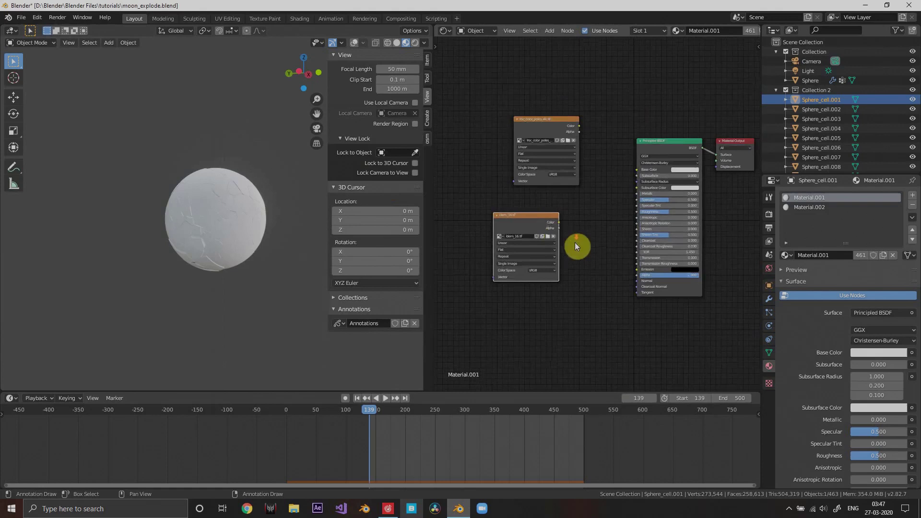
scroll(280, 171, "up", 1)
Step: Change the render engine to Cycles and show the viewport in rendered shading
left_click(769, 214)
left_click(859, 197)
left_click(862, 226)
left_click(415, 43)
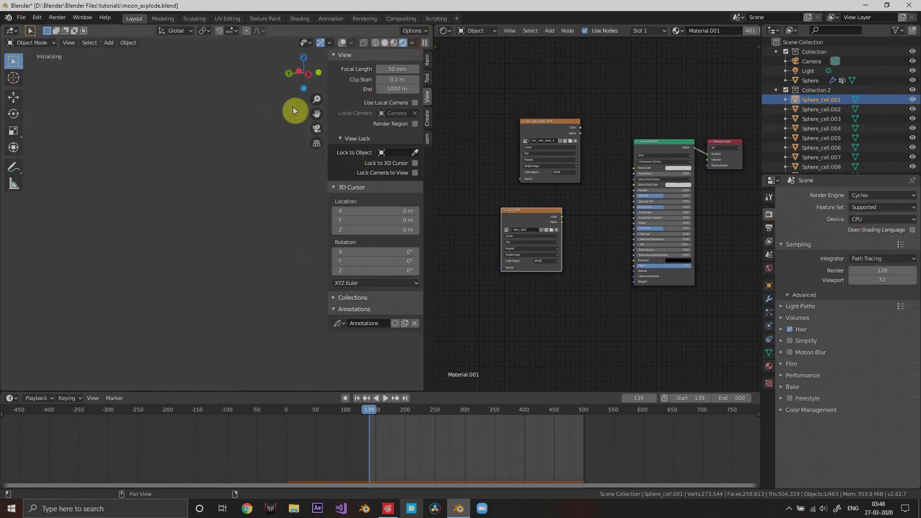
middle_click_drag(210, 240, 290, 247)
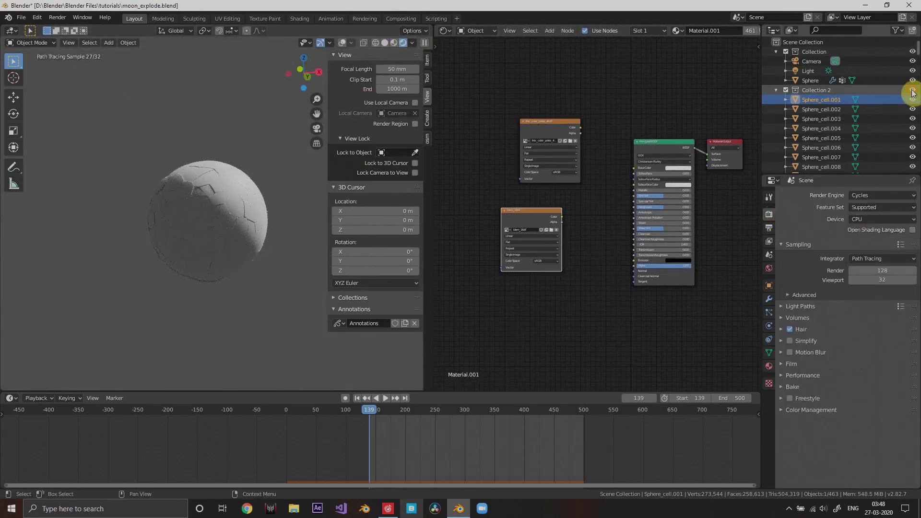
Step: Hide Collection 2, select the sphere, and link lroc_color_poles_4k.tif's Color to the Base Color of Material.001
left_click(913, 90)
left_click(811, 81)
left_click(770, 366)
left_click(810, 197)
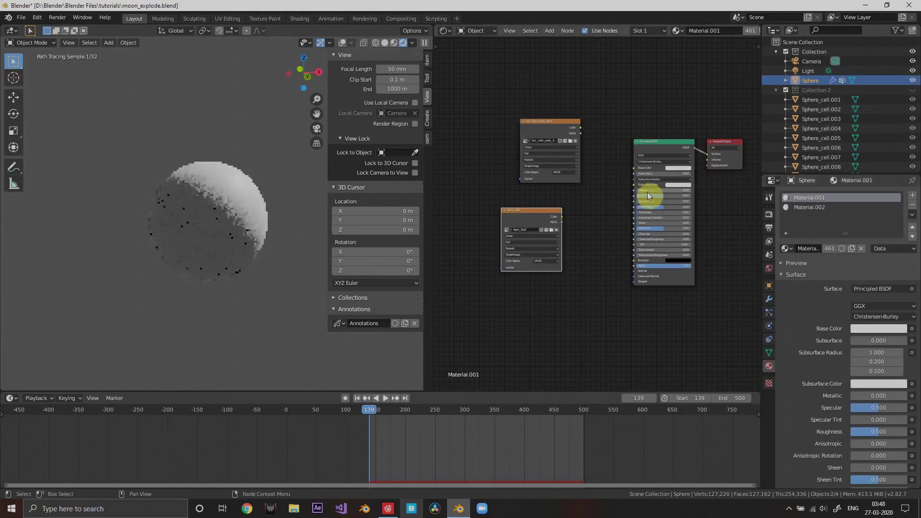
scroll(551, 126, "up", 2)
scroll(268, 194, "up", 5)
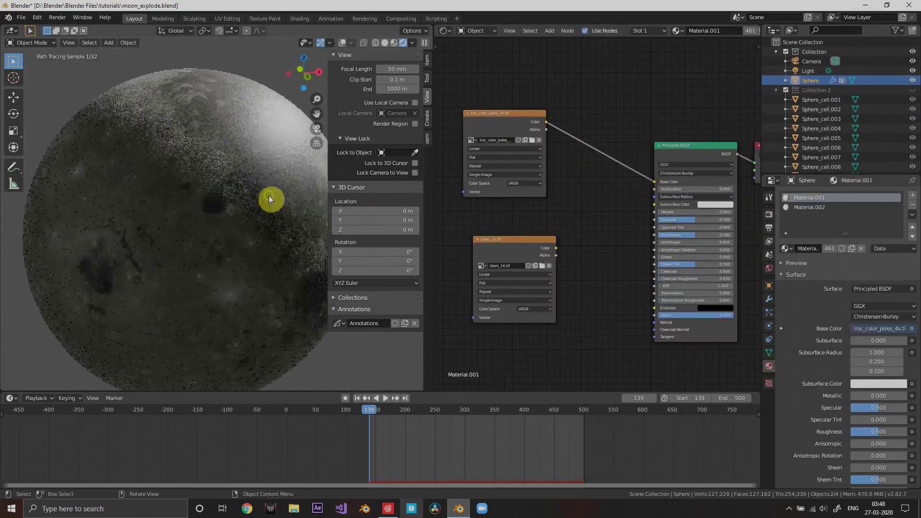
Step: Hide the viewport sidebar and raise the Principled BSDF roughness of Material.001 to 1.000
middle_click_drag(269, 194, 251, 203)
scroll(247, 196, "down", 2)
key("n")
scroll(669, 254, "up", 3)
left_click_drag(690, 241, 753, 241)
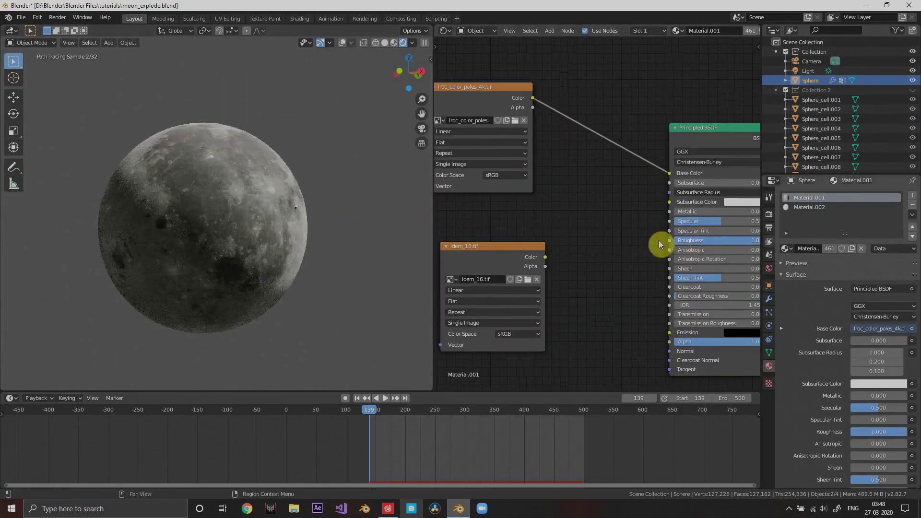
middle_click_drag(288, 251, 315, 256)
scroll(591, 267, "down", 2)
Step: Add a Displacement node beside the ldem_16.tif texture and set that texture's color space to Non-Color
key("shift+a")
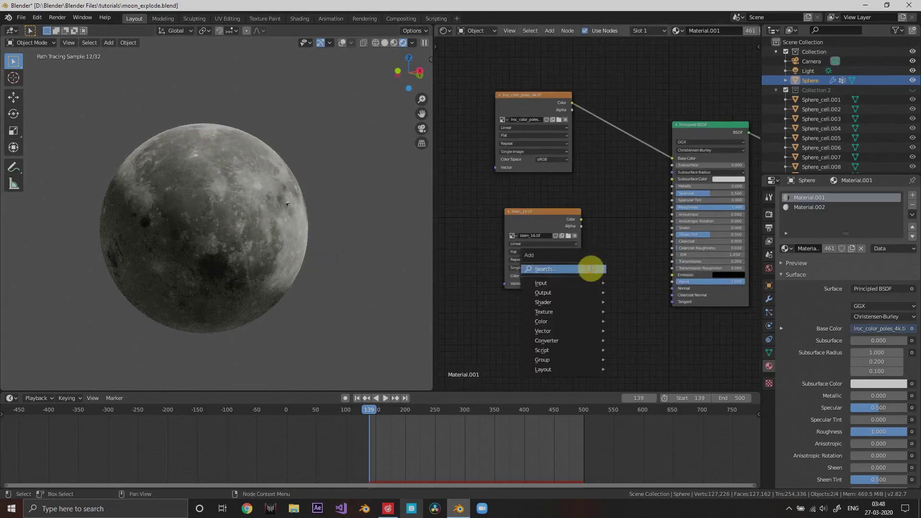
type("di")
left_click(620, 315)
left_click(604, 240)
left_click_drag(536, 211, 511, 224)
left_click(537, 288)
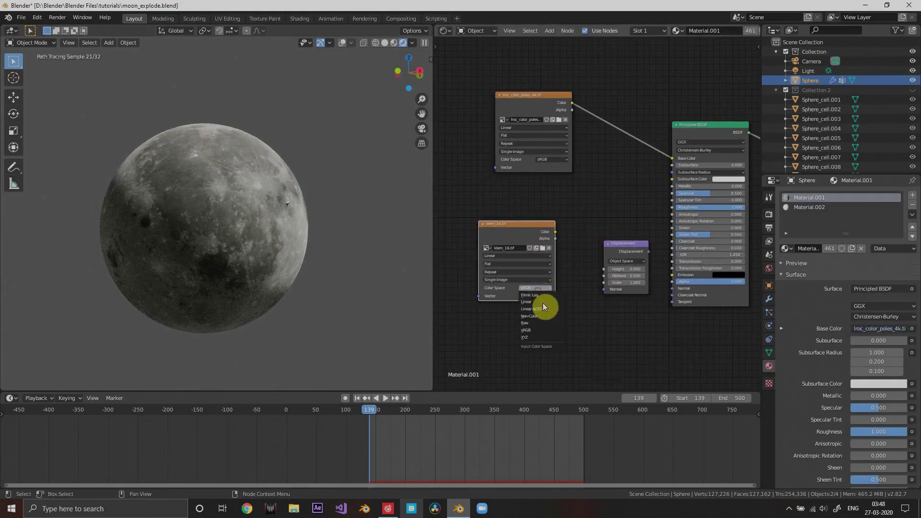
Step: Link ldem_16.tif's Color to the Displacement node's Height and its output to the Material Output's Displacement
left_click_drag(607, 271, 608, 271)
middle_click_drag(652, 251, 567, 276)
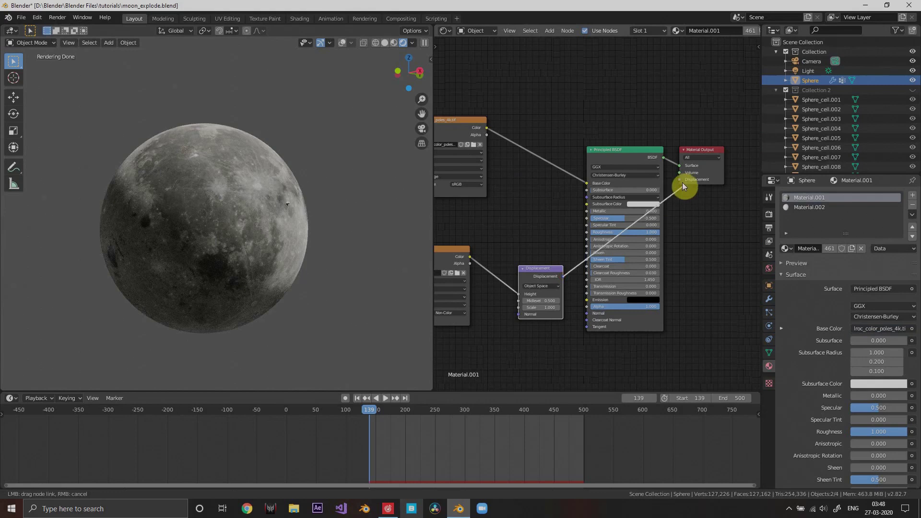
left_click_drag(684, 186, 683, 185)
scroll(596, 217, "up", 2)
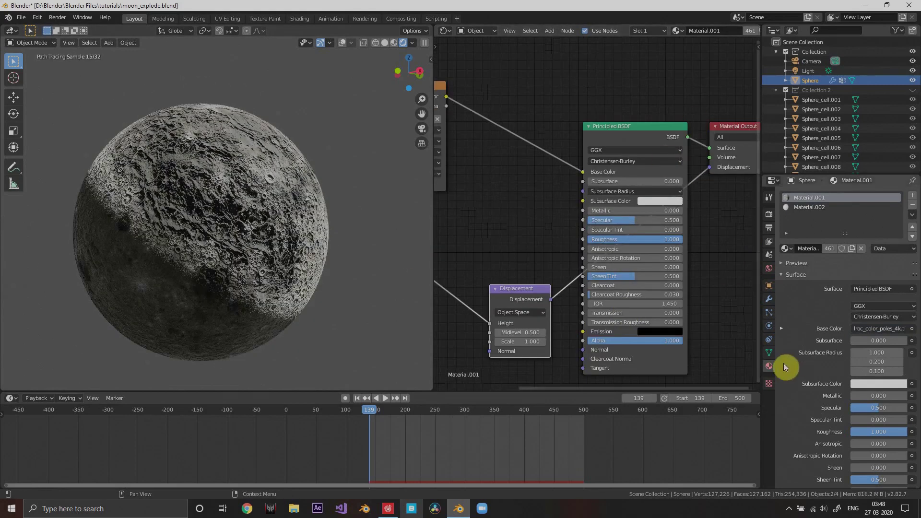
Step: Set Material.001's displacement method to Displacement and Bump and the Displacement node's scale to 0.001
scroll(821, 432, "down", 15)
left_click(874, 457)
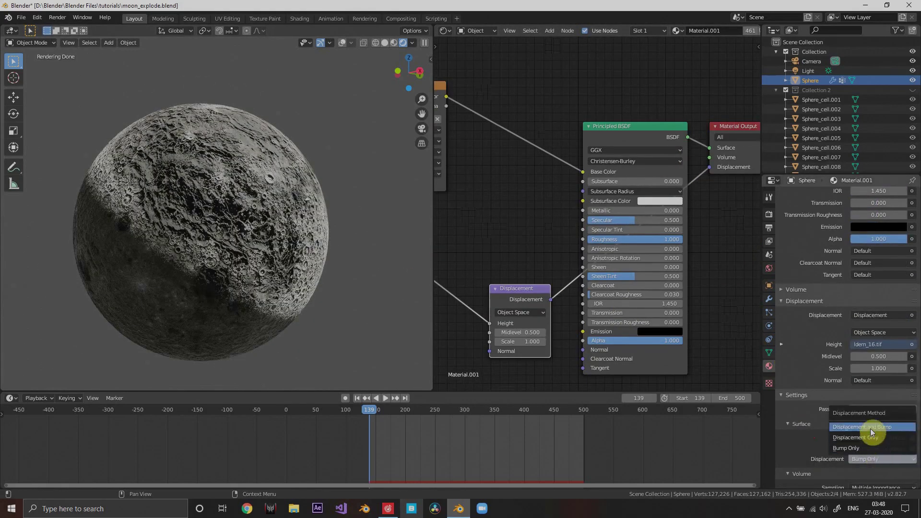
left_click(872, 427)
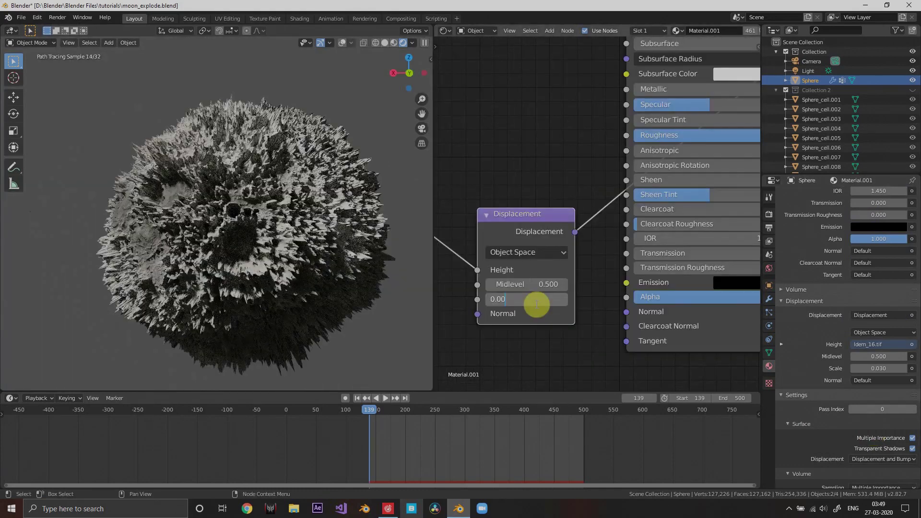
type("1")
key("Return")
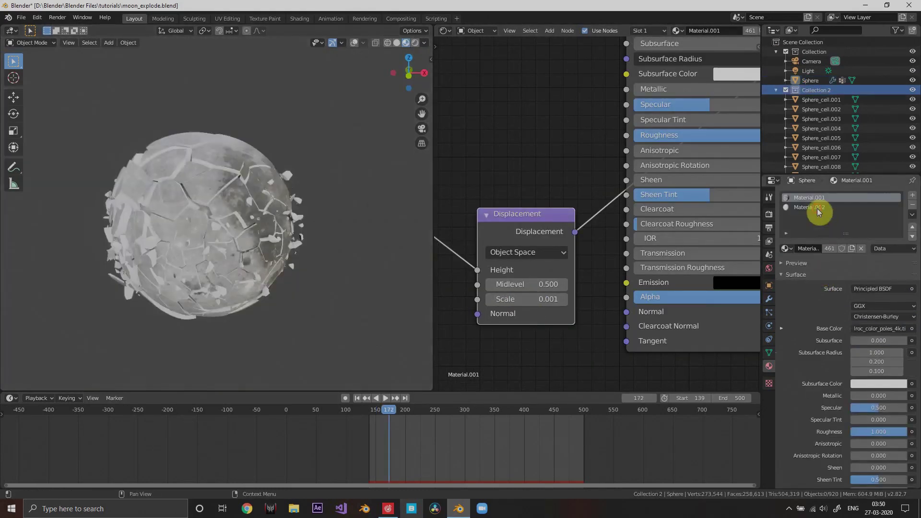
Step: Copy Material.001's image texture and Displacement nodes into Material.002 and link the lroc_color_poles_4k.tif color to Base Color
left_click(820, 209)
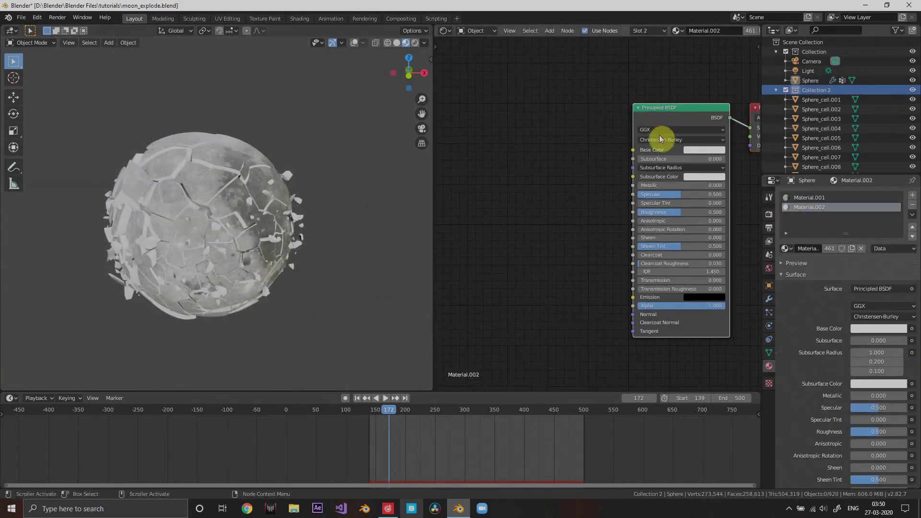
left_click(796, 198)
key("Home")
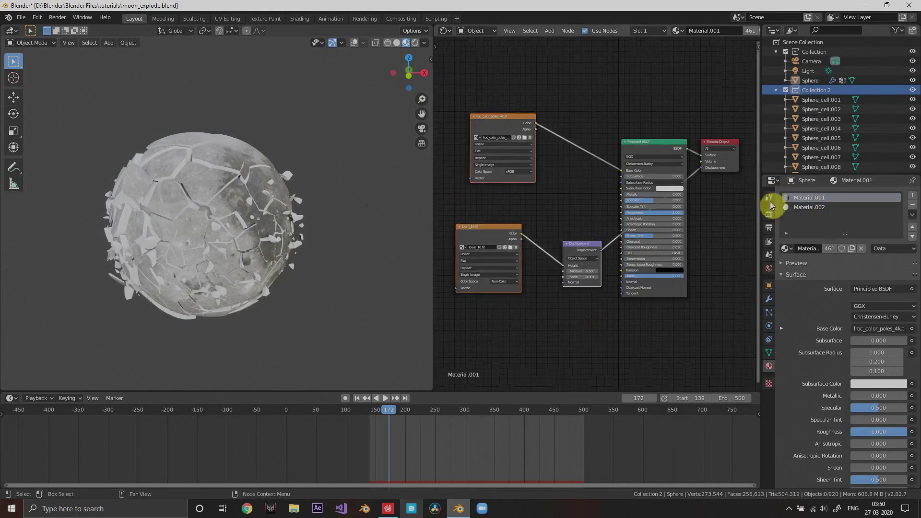
left_click(809, 207)
key("ctrl+v")
left_click_drag(627, 169, 626, 163)
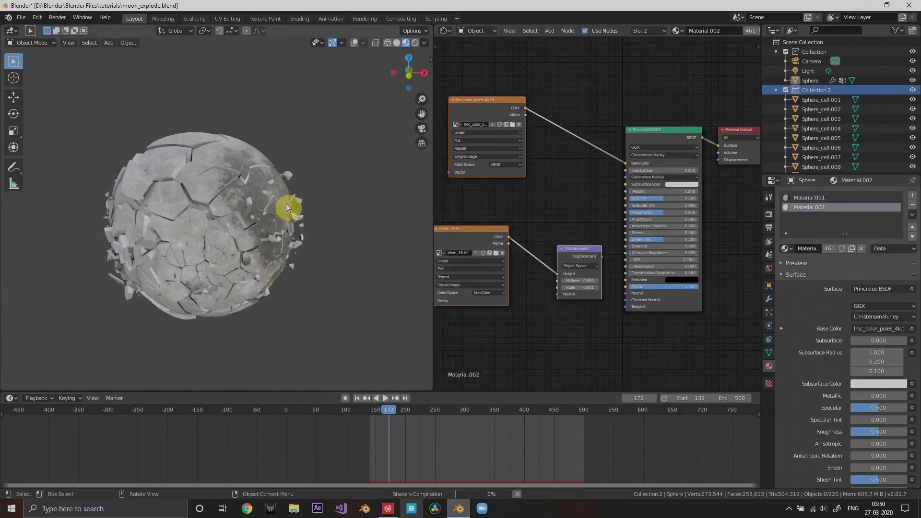
Step: Link Material.002's Displacement node to the Material Output and move the color texture node farther from the shader
scroll(284, 201, "up", 5)
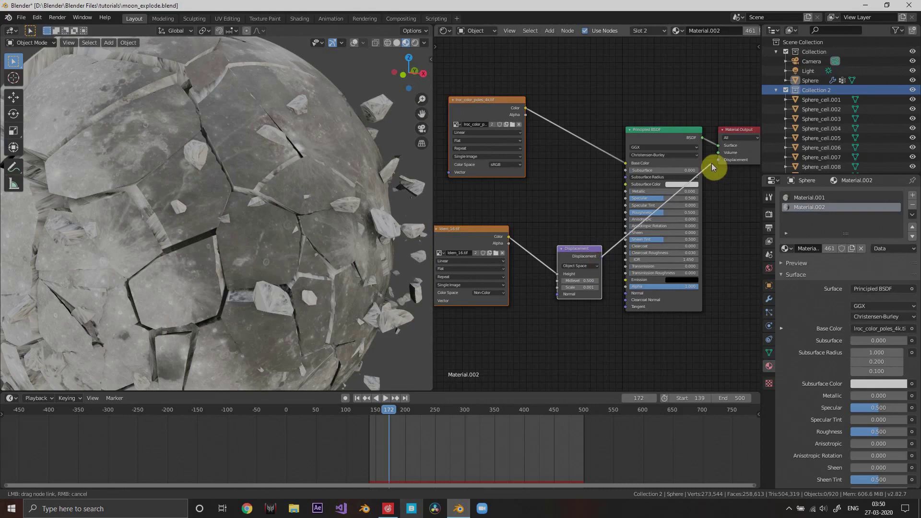
left_click_drag(712, 163, 716, 160)
scroll(567, 194, "down", 3)
middle_click_drag(543, 190, 576, 193)
left_click_drag(543, 129, 525, 143)
scroll(551, 206, "down", 5)
middle_click_drag(560, 223, 574, 222)
Step: Insert a MixRGB node between lroc_color_poles_4k.tif and the Principled BSDF in Material.002, with a near-black Color2
key("shift+a")
key("s")
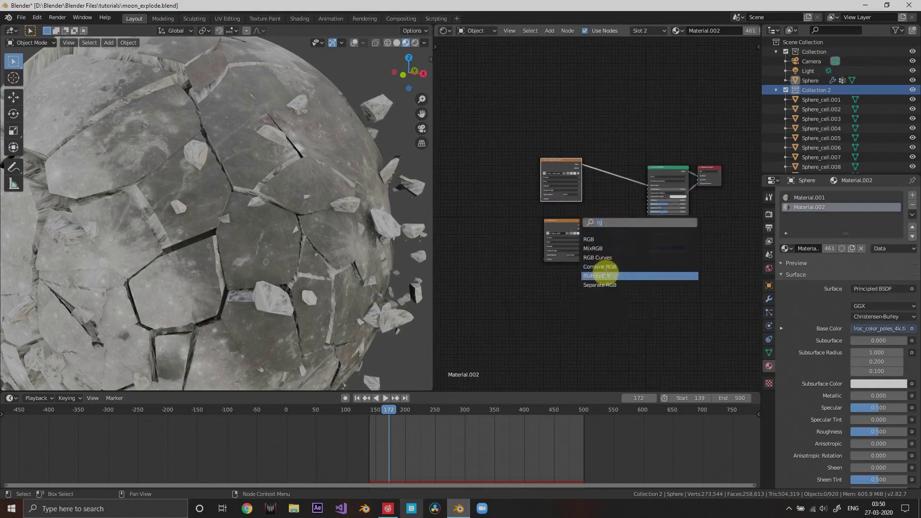
left_click(595, 249)
left_click(596, 171)
scroll(648, 193, "up", 10)
left_click(655, 154)
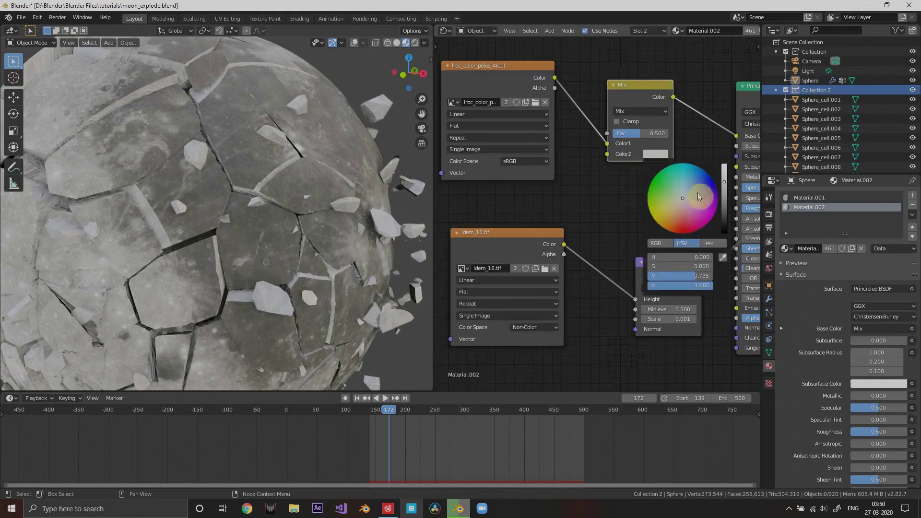
left_click_drag(724, 196, 724, 222)
Step: Try a higher Mix node factor to darken the fractured interior and inspect the pieces from several sides
scroll(358, 174, "down", 4)
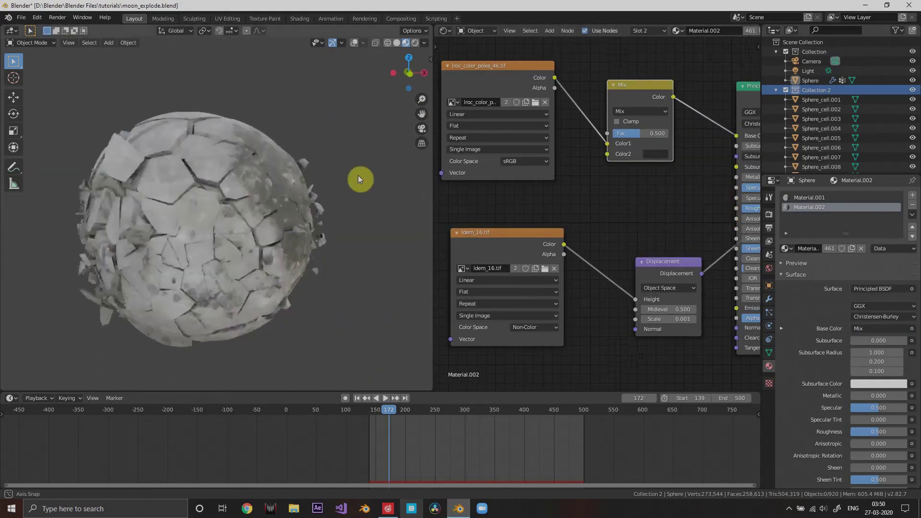
scroll(330, 172, "up", 7)
middle_click_drag(358, 175, 304, 173)
scroll(576, 148, "down", 3)
left_click_drag(625, 151, 644, 151)
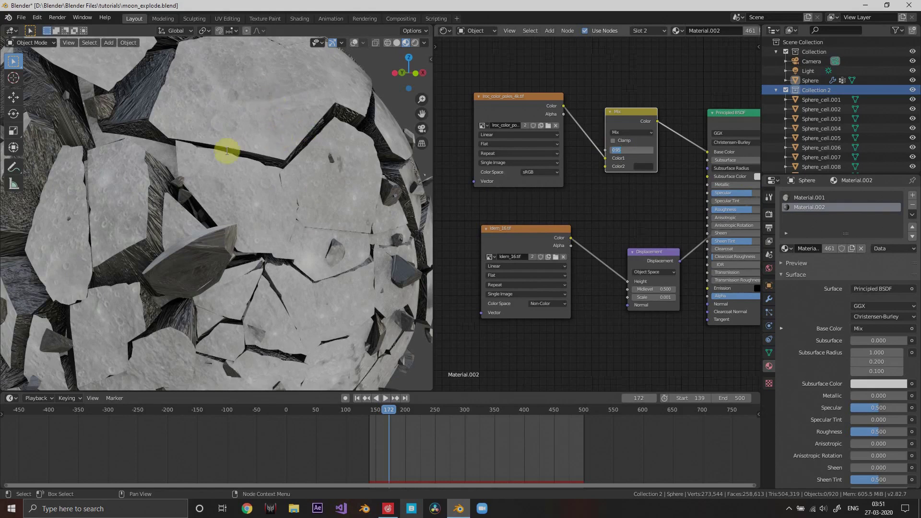
left_click(252, 142)
scroll(254, 124, "down", 5)
scroll(309, 145, "up", 8)
middle_click_drag(255, 125, 347, 120)
scroll(308, 146, "down", 10)
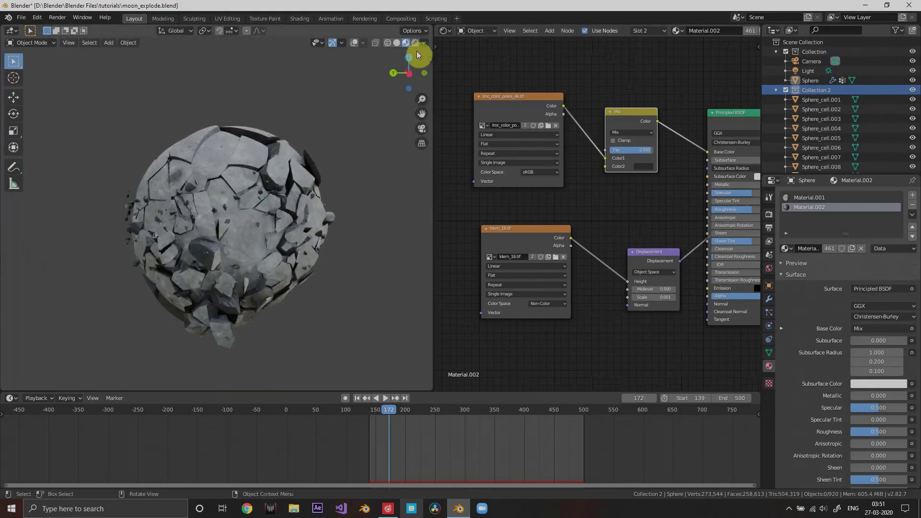
Step: Show the moon from the front in rendered shading and set the Mix node's factor to 0
left_click(416, 43)
key("KP_1")
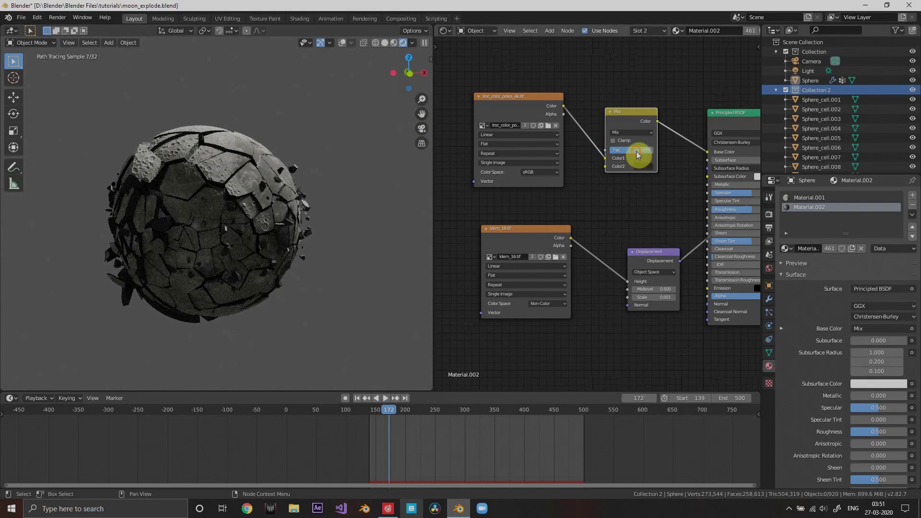
left_click_drag(636, 152, 593, 152)
middle_click_drag(304, 212, 349, 200)
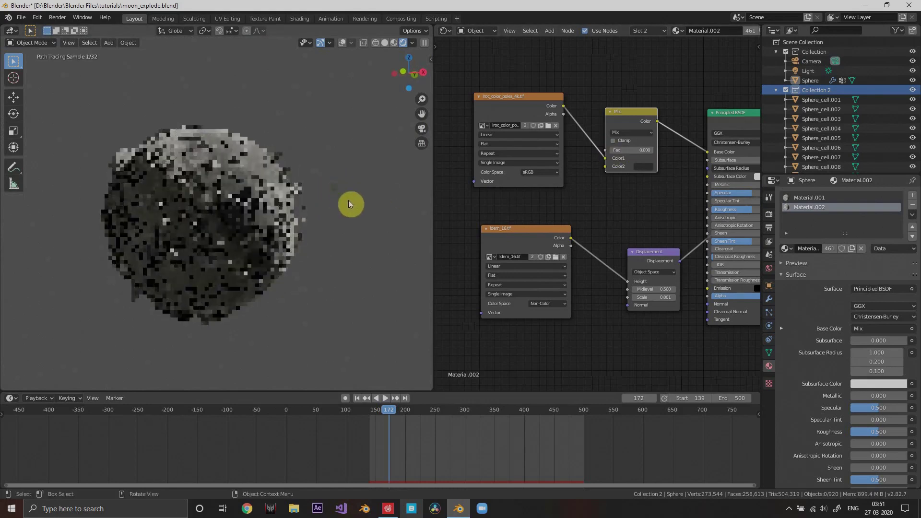
Step: Check the rendered explosion at frame 346, return to the start frame and save the file
left_click(493, 413)
middle_click_drag(304, 301, 327, 296)
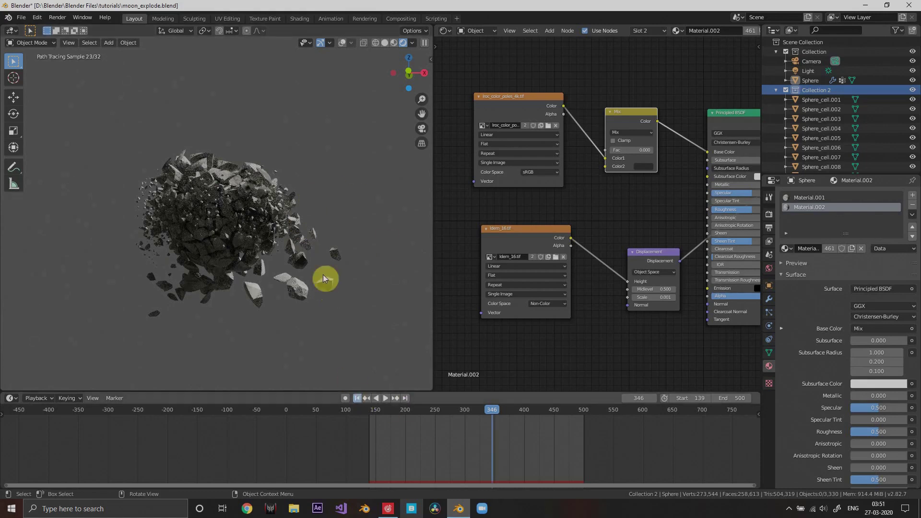
key("shift+Left")
middle_click_drag(317, 279, 306, 262)
key("ctrl+s")
Step: Show the scene in solid shading with viewport overlays on, and toggle the visibility of Collection 2 off and on
left_click(385, 43)
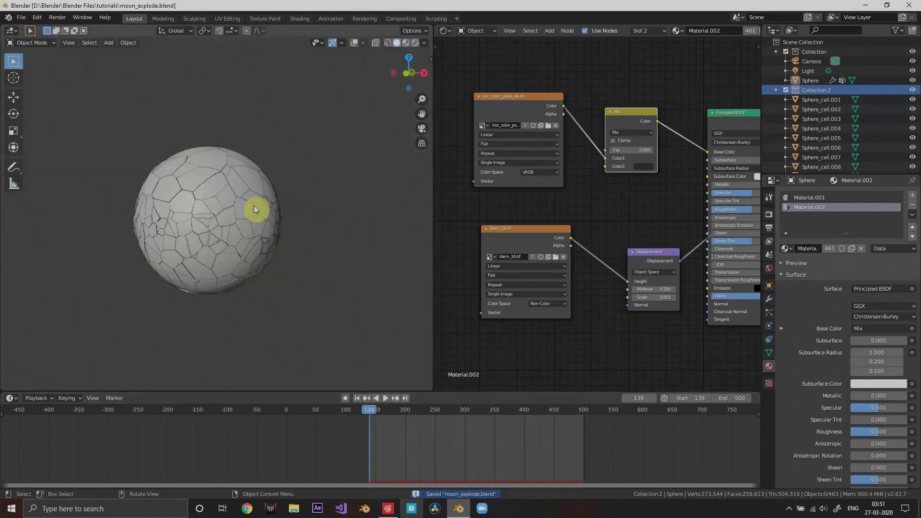
middle_click_drag(255, 205, 265, 165)
left_click(354, 43)
middle_click_drag(327, 119, 206, 192)
scroll(204, 195, "down", 5)
left_click(913, 90)
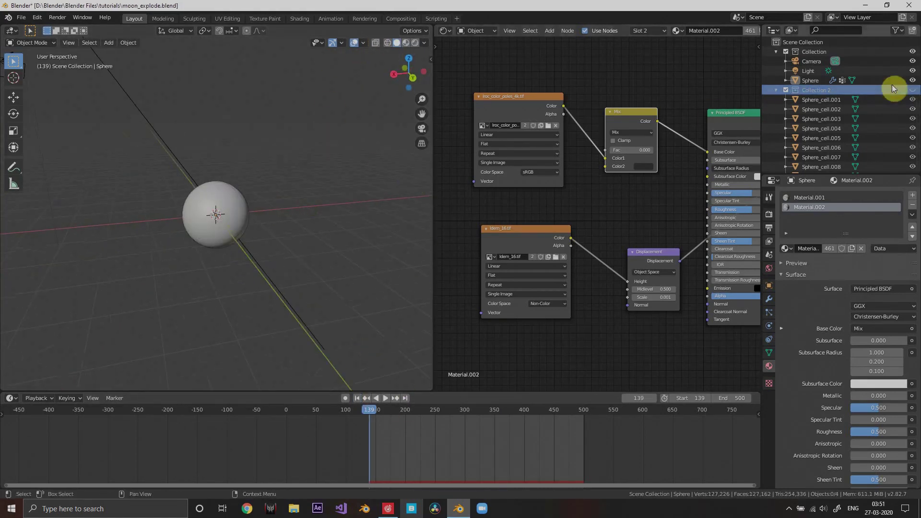
left_click(913, 90)
Step: Add a torus around the moon with a major radius of 1.1 m and a minor radius of 0.49 m
key("shift+a")
mouse_move(250, 219)
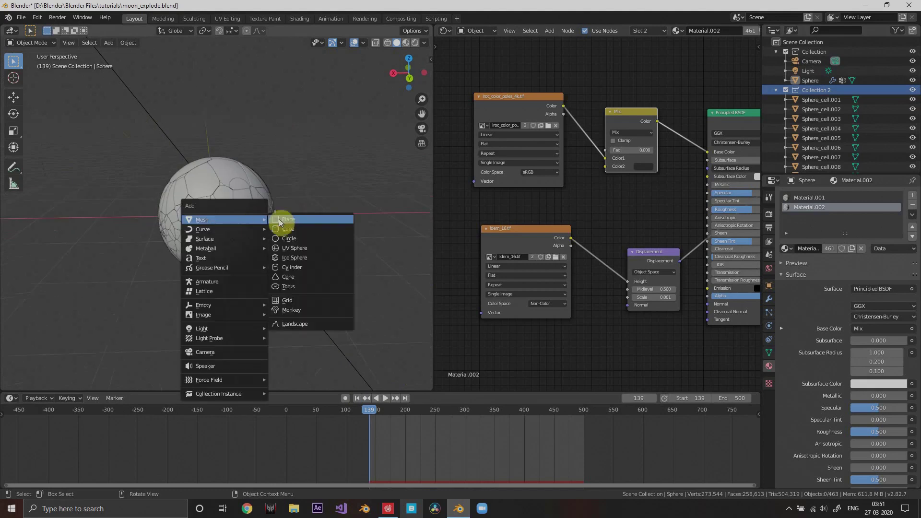
left_click(298, 286)
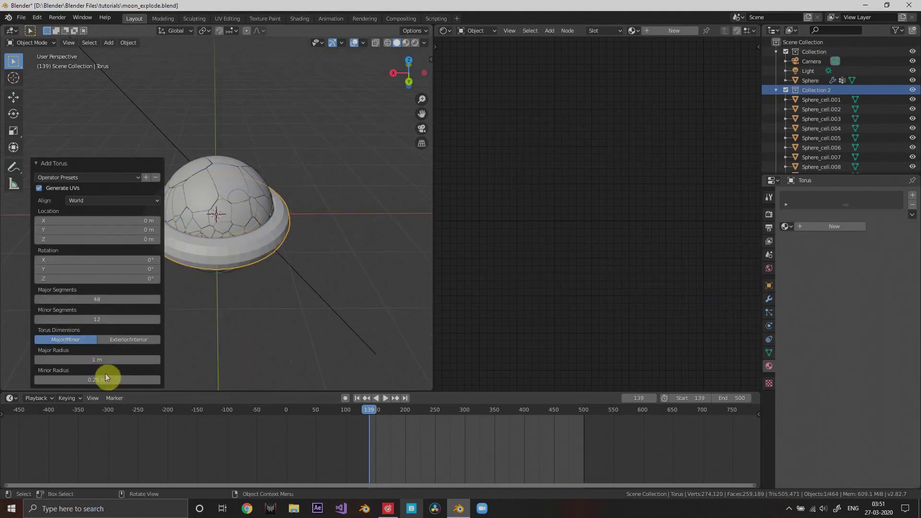
left_click_drag(91, 360, 102, 376)
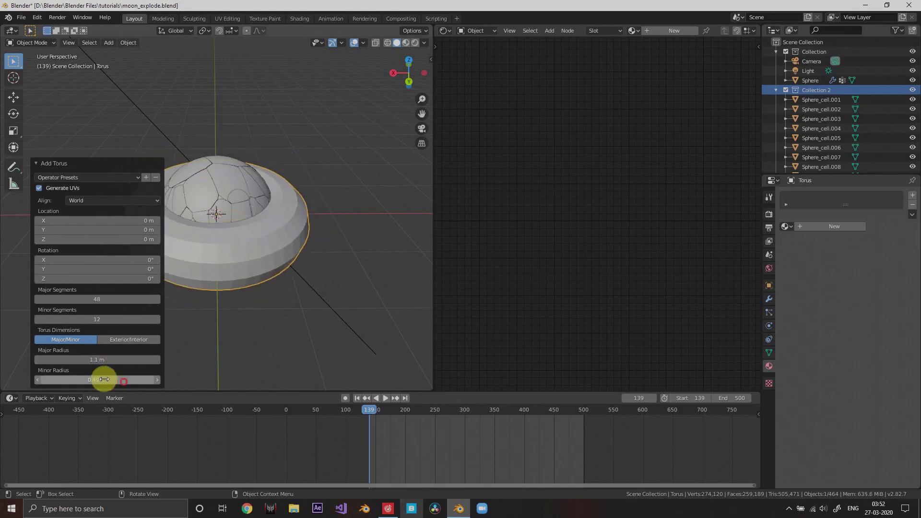
Step: Add a Subdivision Surface modifier with 2 render and 2 viewport subdivisions to the torus
middle_click_drag(328, 226, 320, 203)
left_click(769, 299)
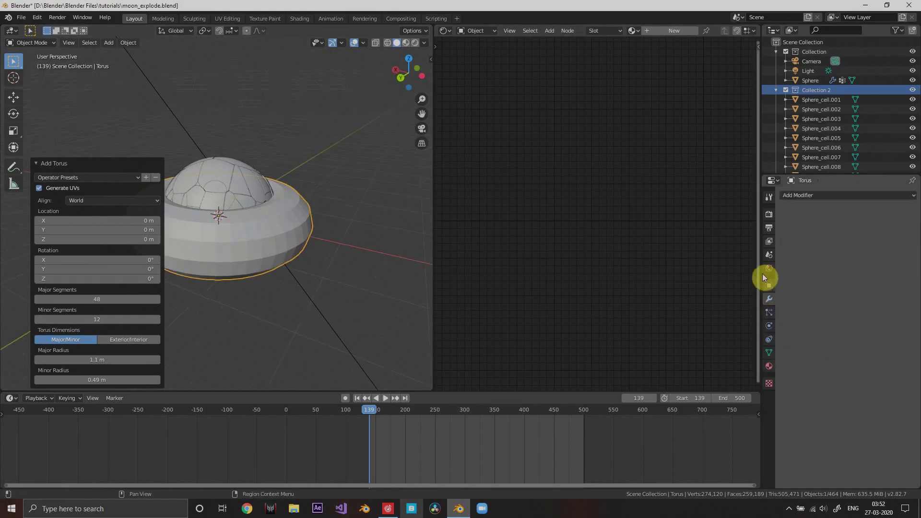
left_click(846, 195)
left_click(747, 354)
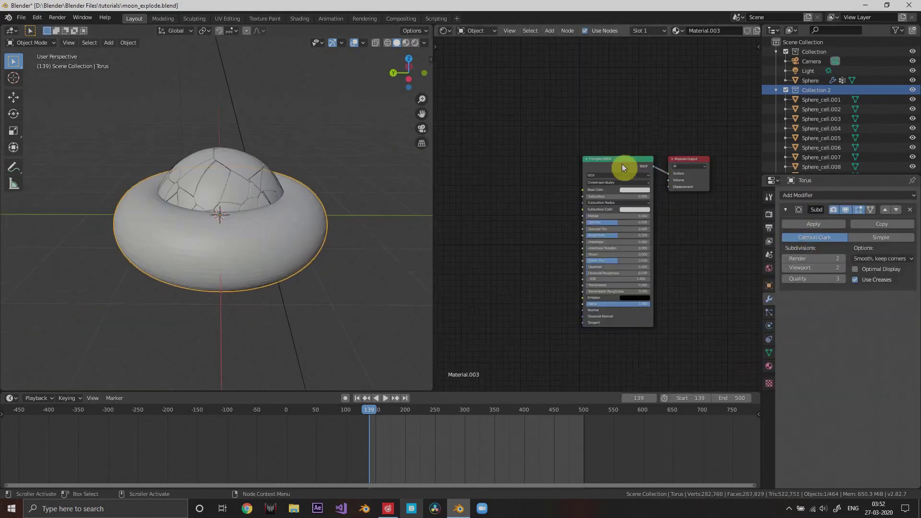
Step: Replace the Principled BSDF in the torus's new material with a Volume Scatter node linked to the Material Output's Volume
left_click(624, 165)
key("x")
scroll(624, 165, "up", 3)
middle_click_drag(634, 167, 617, 200)
key("shift+a")
left_click(618, 200)
type("vol")
left_click(646, 244)
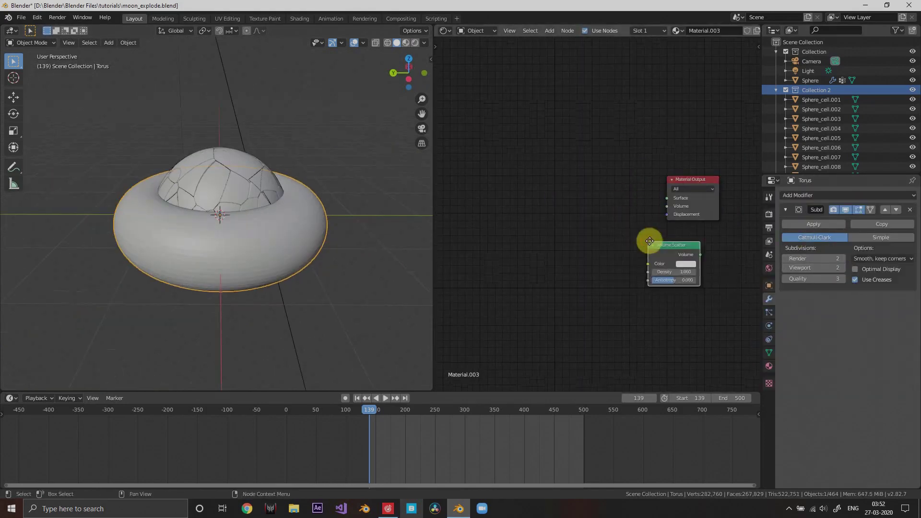
left_click(554, 170)
left_click_drag(609, 184, 667, 206)
Step: Examine the torus's volume around the moon in rendered shading
left_click(416, 43)
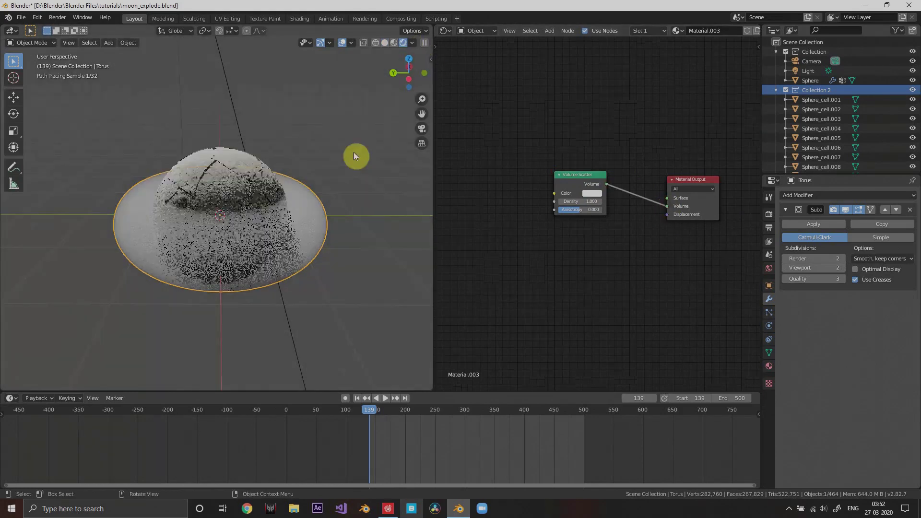
middle_click_drag(353, 151, 336, 131)
scroll(562, 174, "down", 1)
Step: Add a Gradient Texture with Texture Coordinate and Mapping nodes, and link its Color to the Volume Scatter's Density
key("shift+a")
left_click(563, 177)
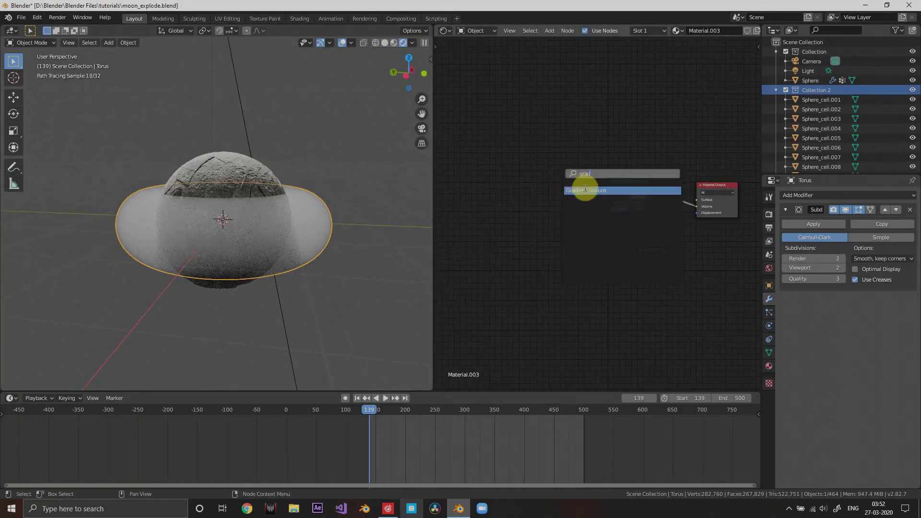
left_click(585, 189)
left_click(532, 174)
scroll(537, 166, "up", 1)
scroll(533, 171, "down", 1)
key("ctrl+t")
scroll(552, 173, "up", 1)
left_click_drag(544, 162, 614, 200)
Step: Set the Gradient Texture's type to Spherical and show the torus in rendered shading
middle_click_drag(308, 212, 336, 278)
left_click(394, 43)
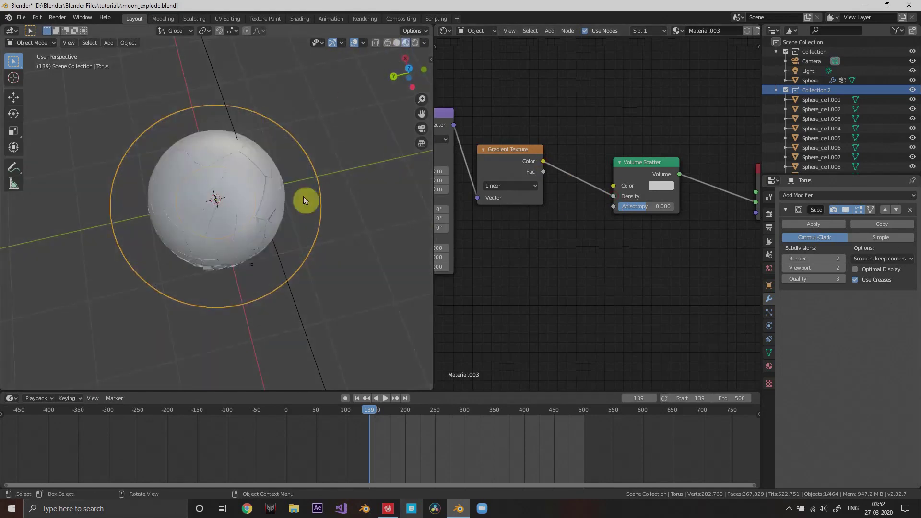
middle_click_drag(303, 201, 339, 205)
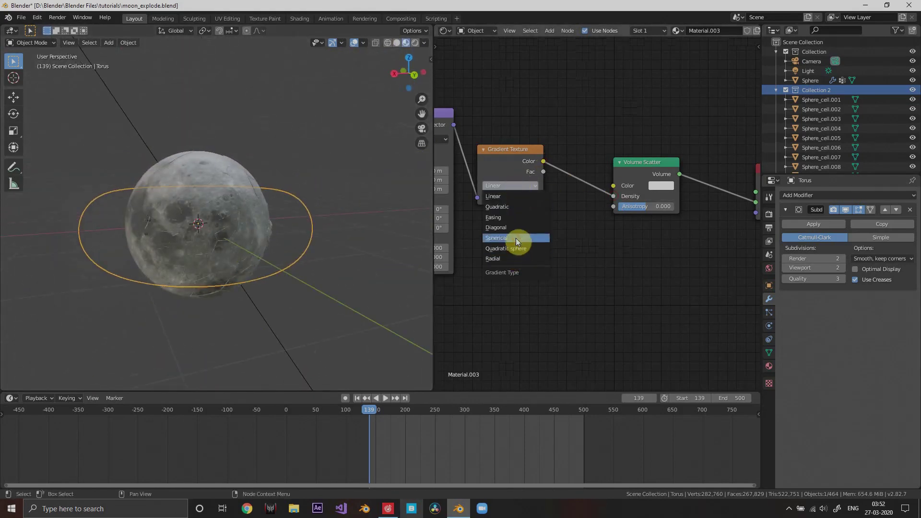
left_click(516, 238)
middle_click_drag(269, 249, 289, 265)
left_click(415, 43)
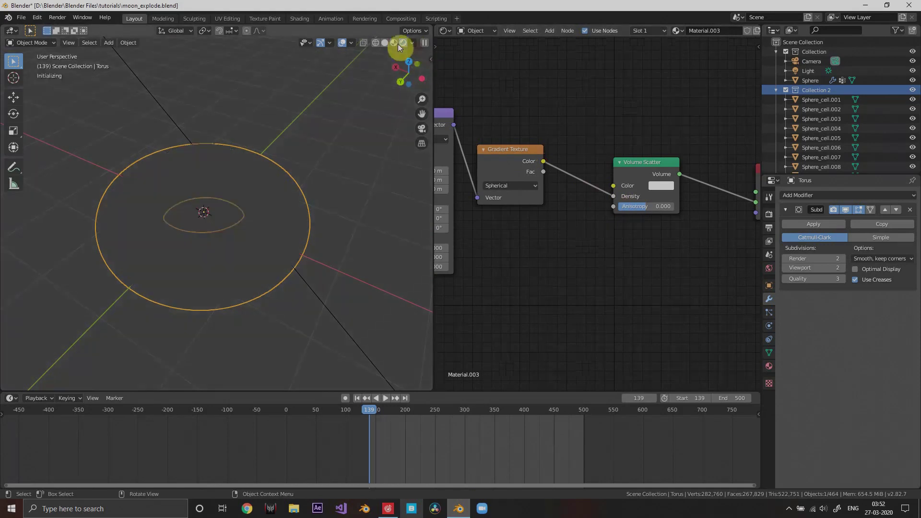
Step: Set the Mapping node's location to X -0.66 m and Y -0.22 m to shift the gradient
middle_click_drag(299, 229, 346, 256)
scroll(468, 236, "down", 3)
middle_click_drag(468, 238, 599, 238)
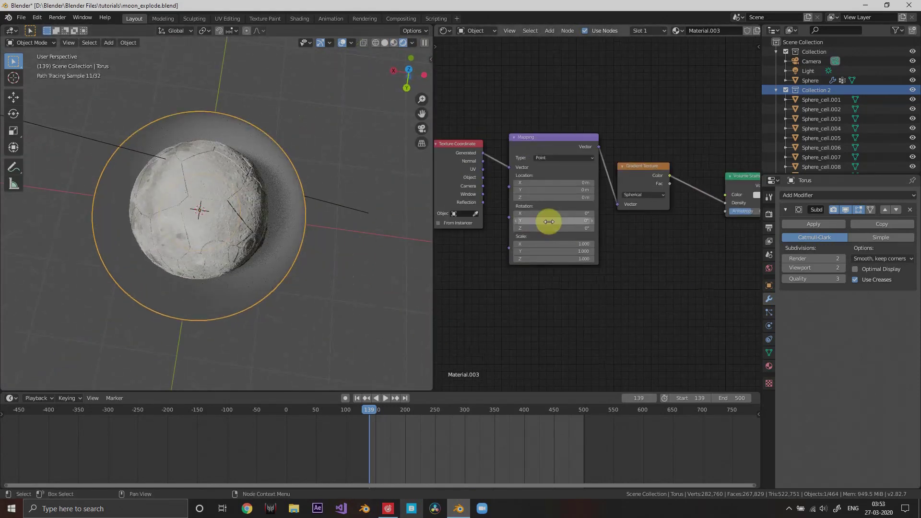
left_click_drag(554, 184, 547, 190)
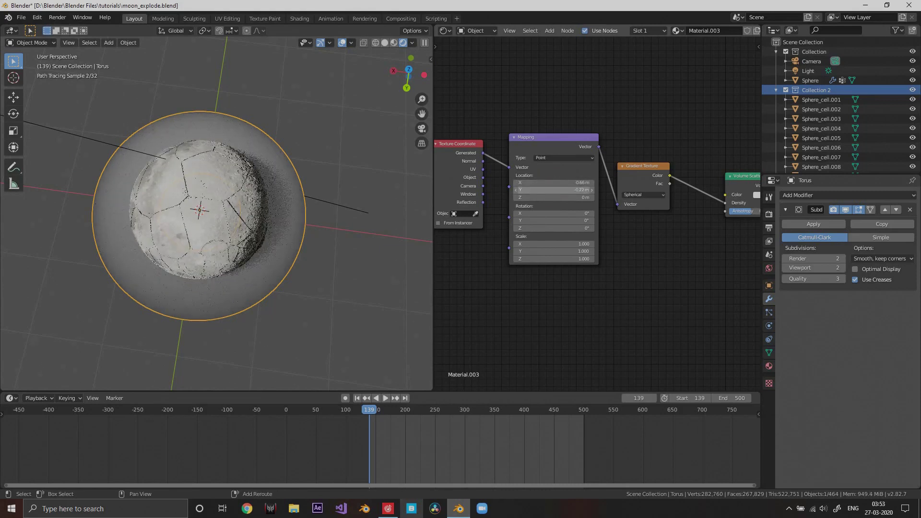
Step: Insert a ColorRamp node between the Gradient Texture and the Volume Scatter's Density
scroll(643, 231, "down", 3)
middle_click_drag(676, 235, 585, 233)
key("shift+a")
left_click(586, 246)
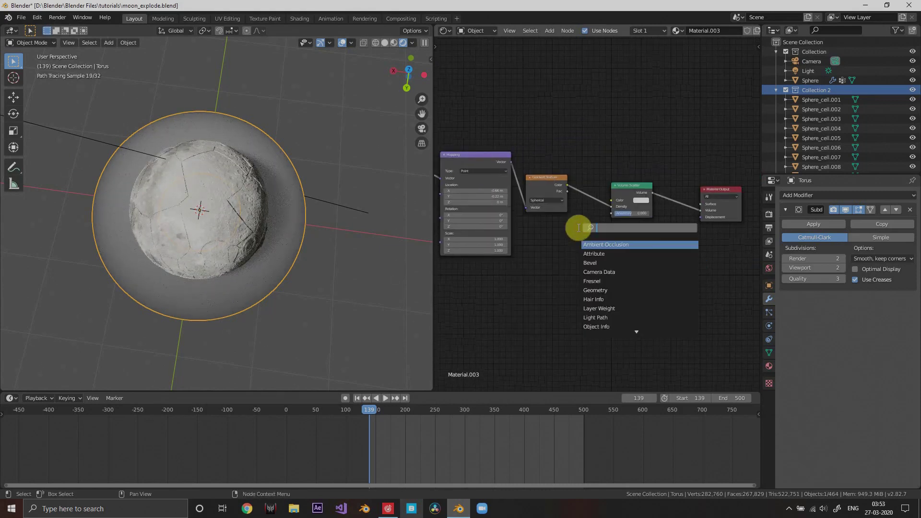
left_click(596, 253)
left_click(580, 212)
Step: Move the ColorRamp's black stop inward and place its white stop at 0.982
scroll(580, 230, "up", 2)
left_click_drag(580, 235, 591, 236)
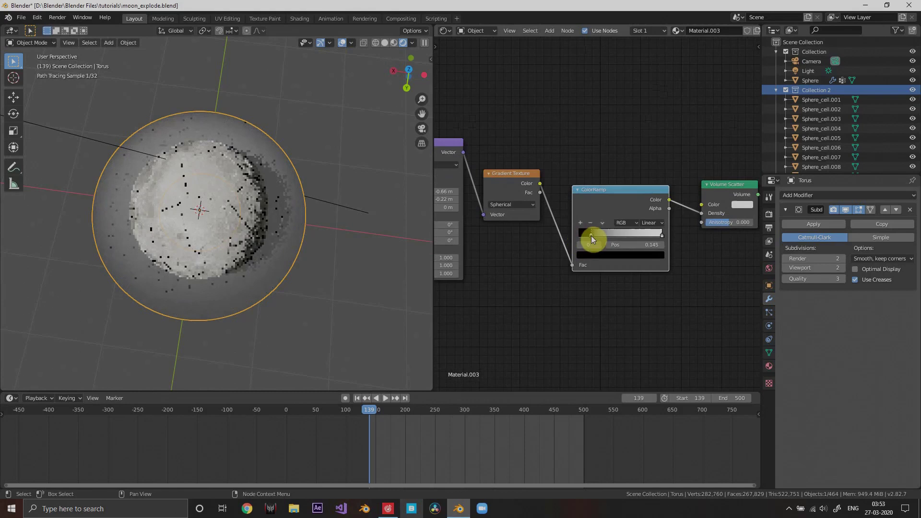
left_click_drag(662, 235, 621, 235)
middle_click_drag(257, 309, 304, 283)
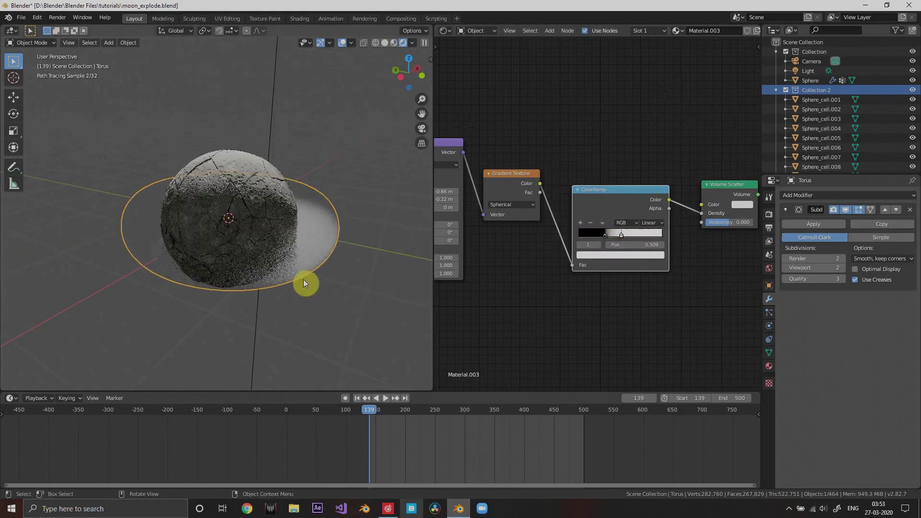
left_click_drag(622, 235, 664, 238)
Step: Center the gradient on the torus by setting the Mapping location to X -0.52 m, Y -0.51 m and Z -0.45 m
key("KP_7")
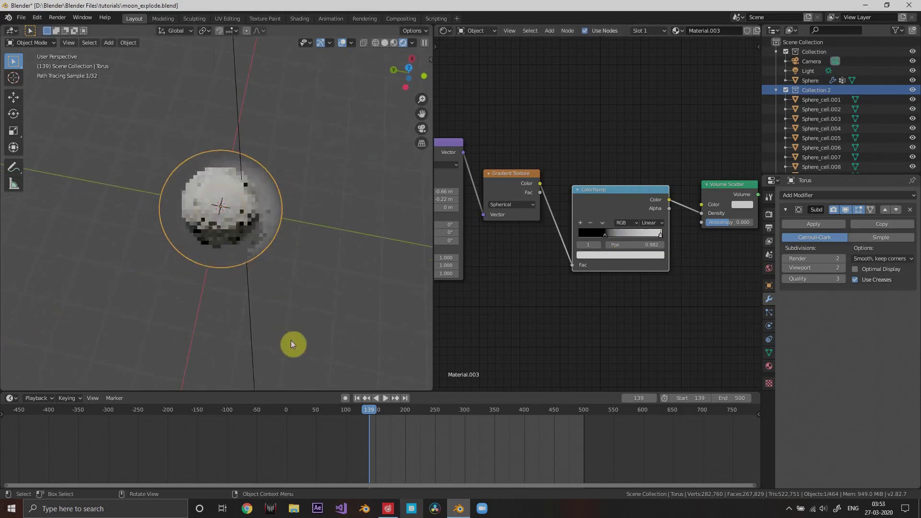
middle_click_drag(513, 290, 616, 319)
scroll(576, 283, "up", 4)
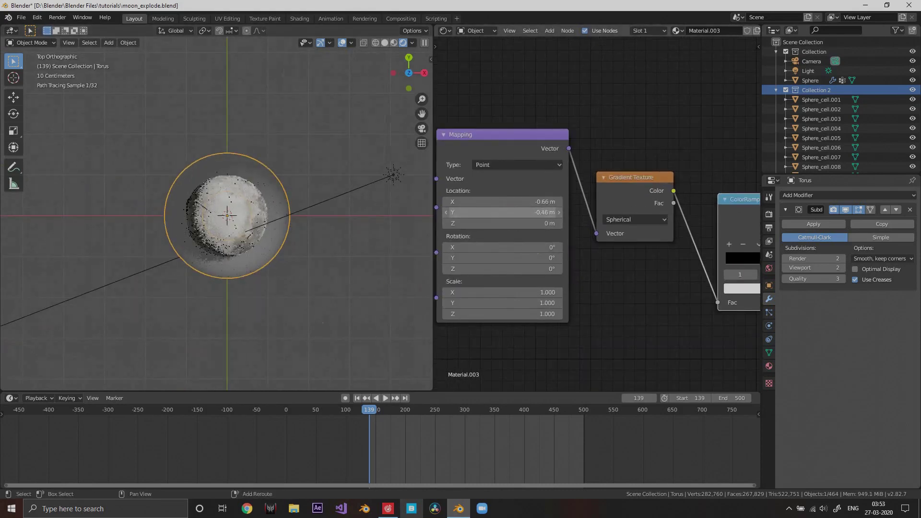
key("ctrl+v")
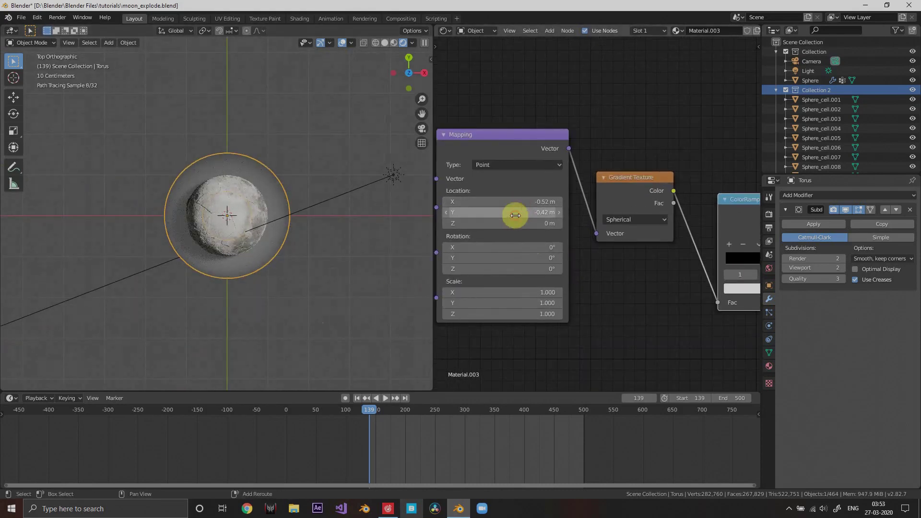
left_click_drag(503, 212, 505, 213)
middle_click_drag(286, 296, 303, 235)
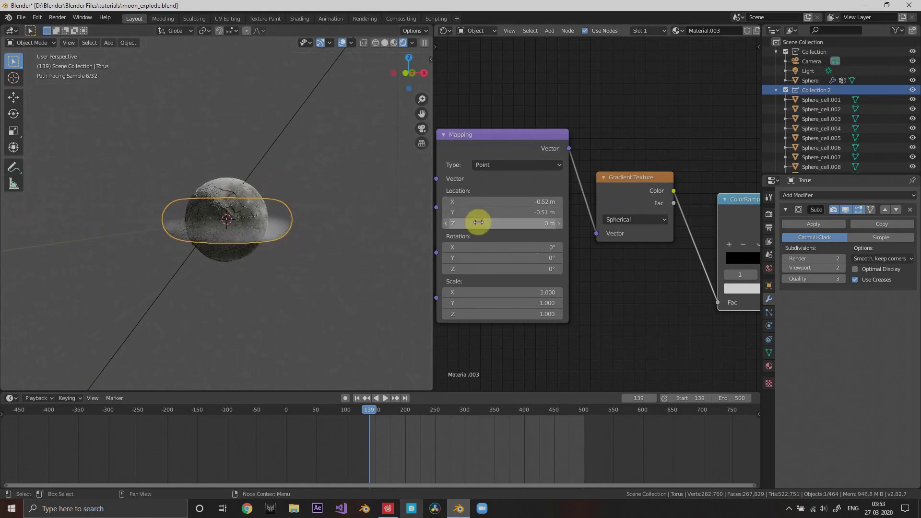
left_click_drag(477, 223, 465, 223)
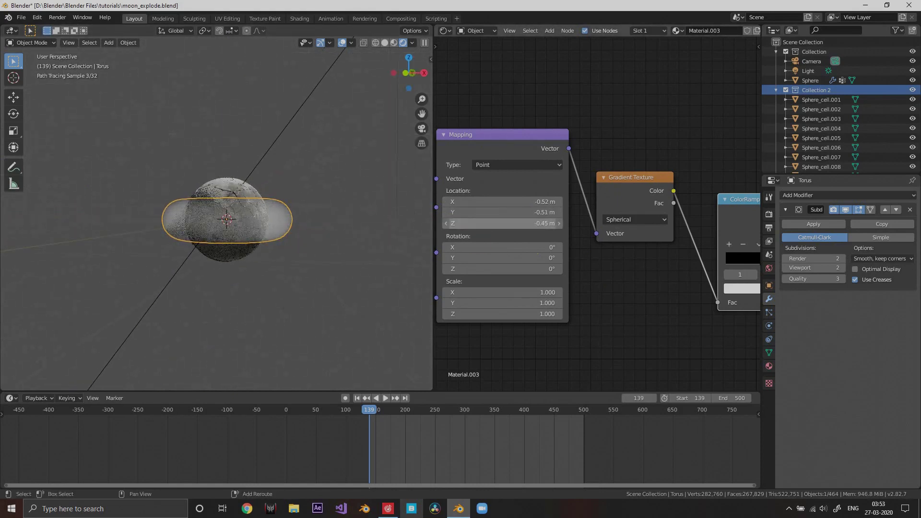
Step: Set the ColorRamp's black stop position to 0.473
scroll(335, 307, "up", 1)
middle_click_drag(327, 309, 325, 340)
middle_click_drag(295, 297, 291, 350)
middle_click_drag(685, 294, 570, 276)
scroll(570, 277, "down", 3)
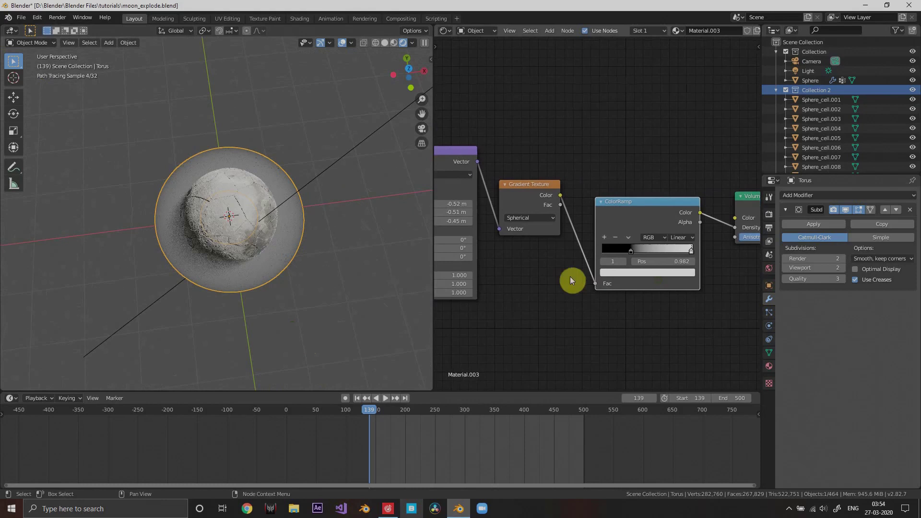
middle_click_drag(250, 269, 244, 202)
Step: Scale the torus along the Z axis to make the ring around the moon taller
key("s")
key("z")
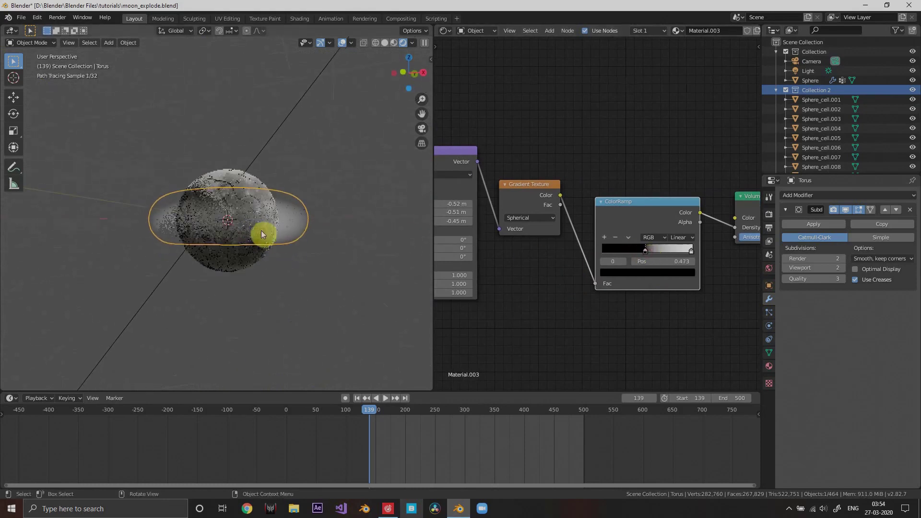
left_click(341, 167)
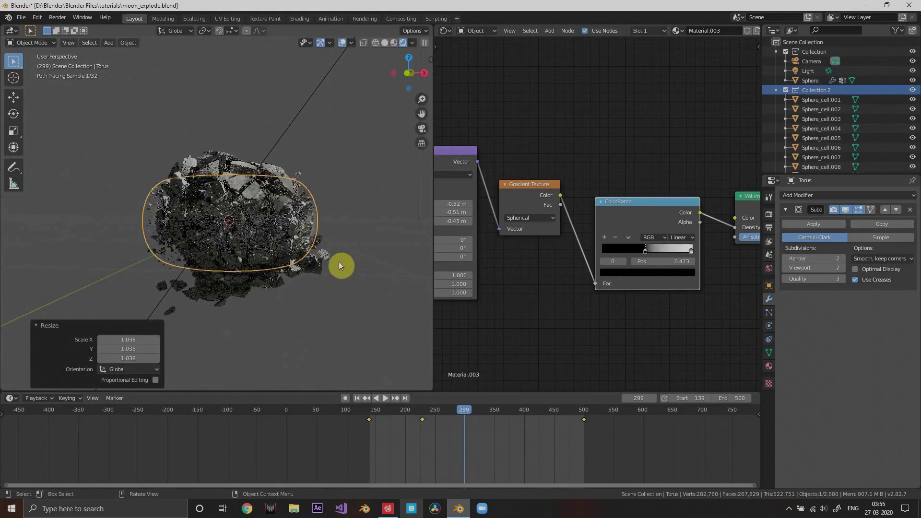
Step: Insert a keyframe for the enlarged torus at frame 299
key("i")
left_click(331, 262)
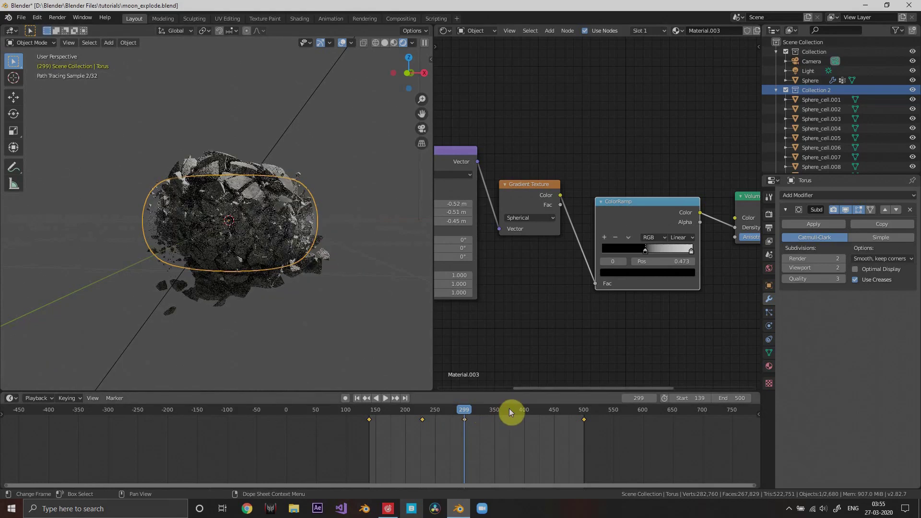
Step: Play the animation from frame 374 to check the moon's debris and the torus expansion
left_click(508, 409)
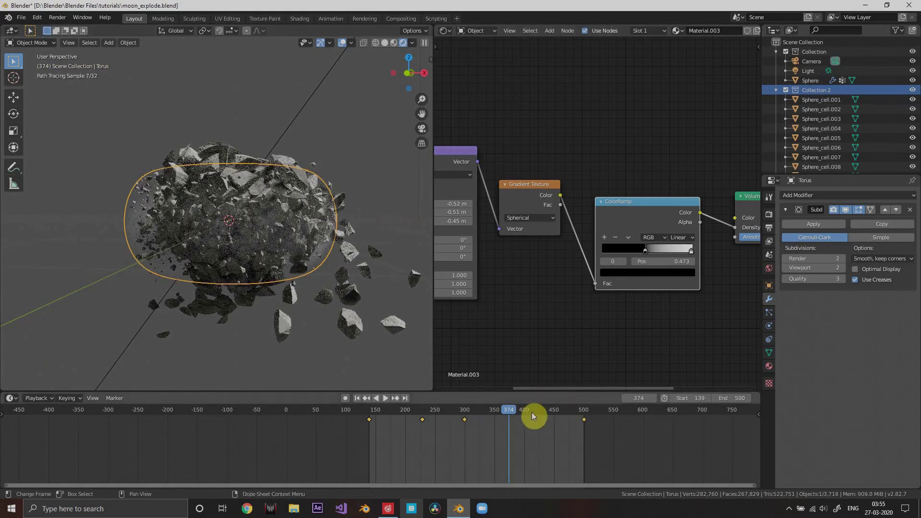
key("space")
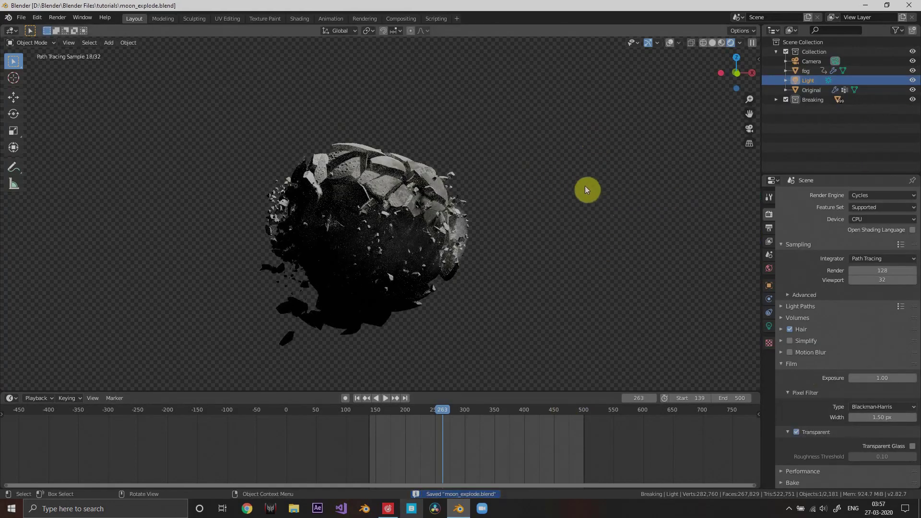
Step: Rotate the sun light in the view by about 38.8° and a further 5.92° to light the moon's side
key("r")
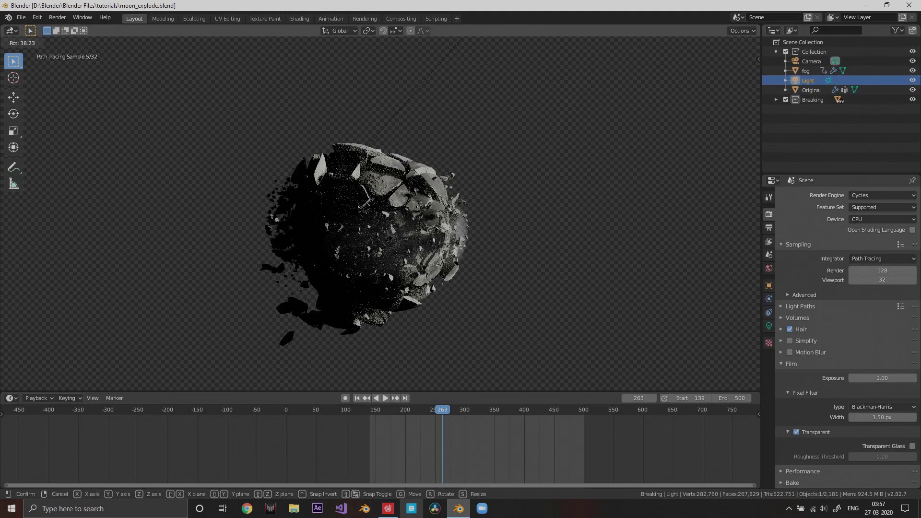
left_click(456, 39)
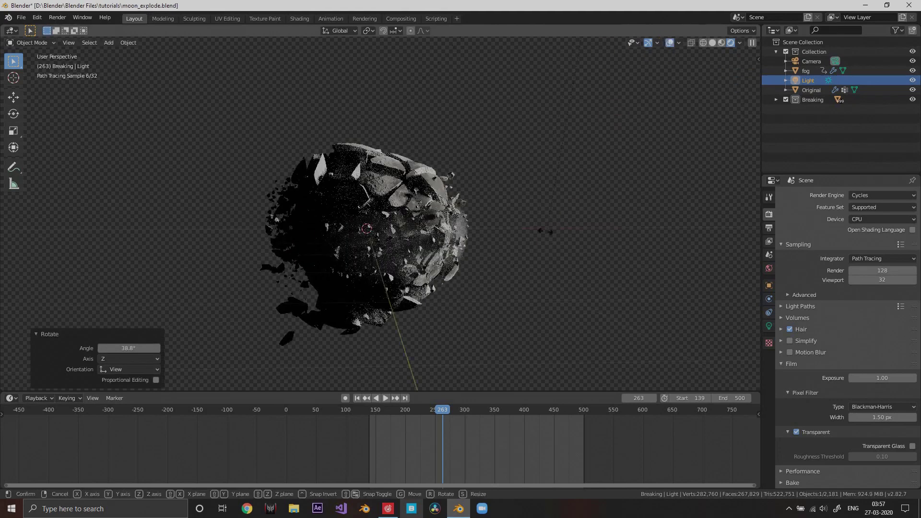
left_click(503, 199)
key("r")
left_click(509, 219)
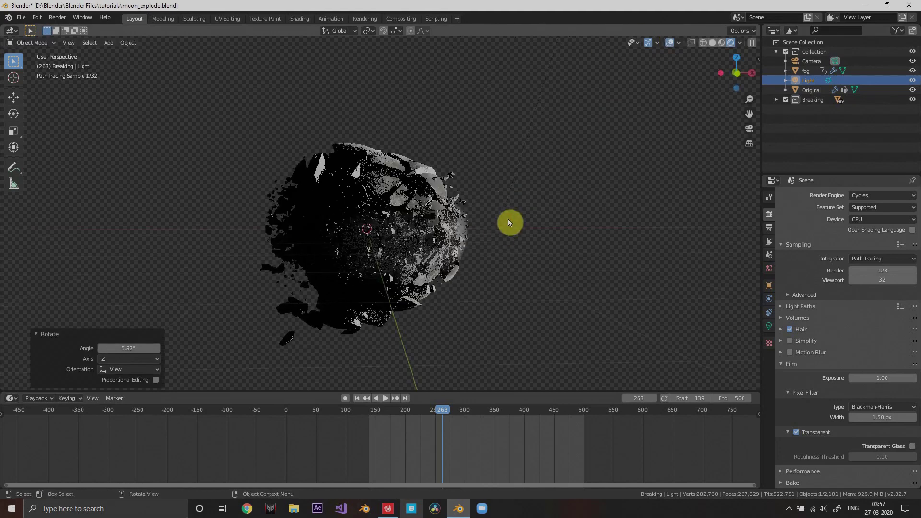
Step: Change the sun light's color to a slightly tinted off-white
left_click(770, 327)
left_click(886, 248)
left_click(864, 160)
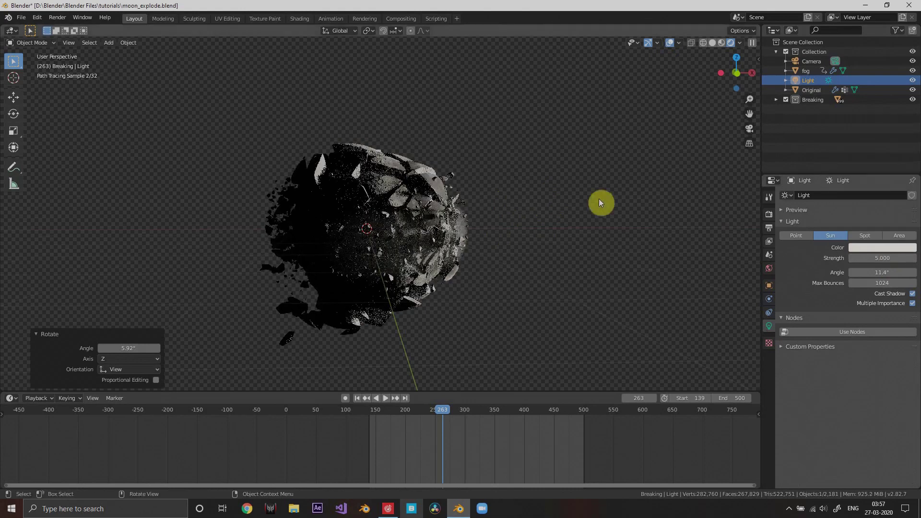
Step: Switch to the camera view and move the camera so the exploding moon fits inside the frame
key("KP_0")
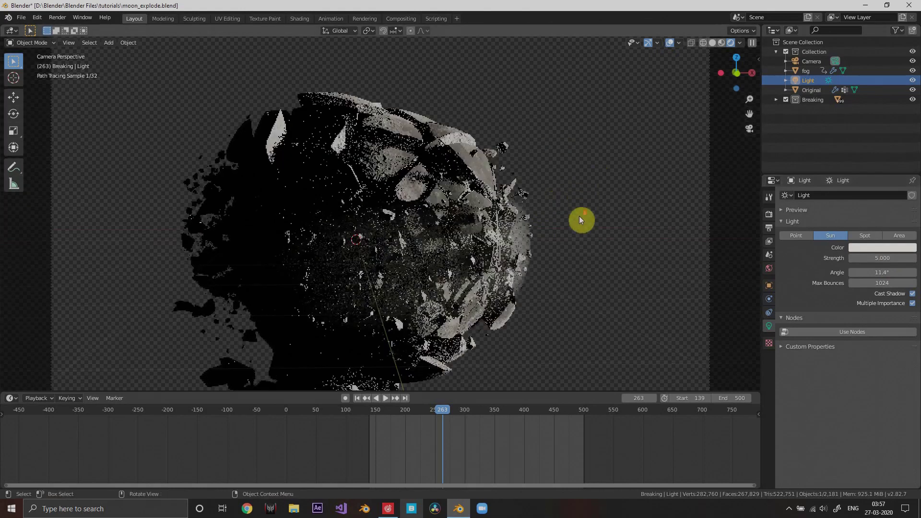
left_click(570, 239)
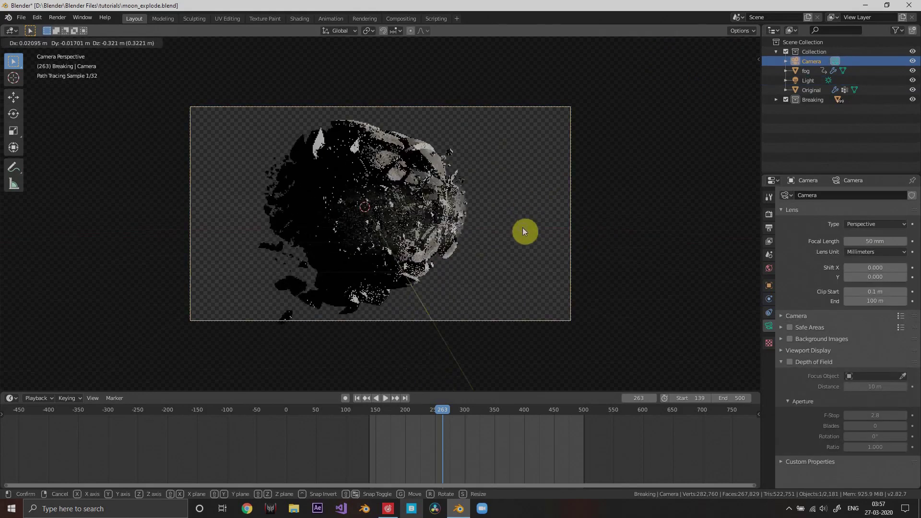
key("g")
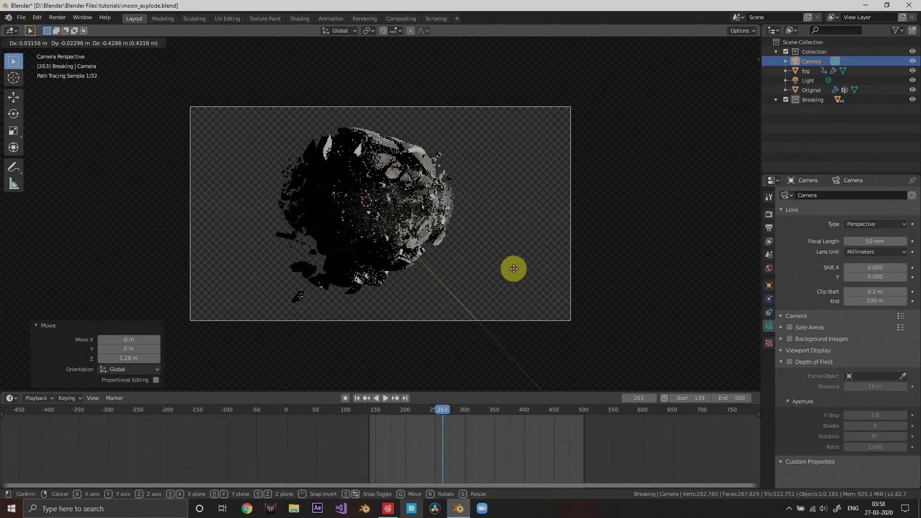
left_click(509, 261)
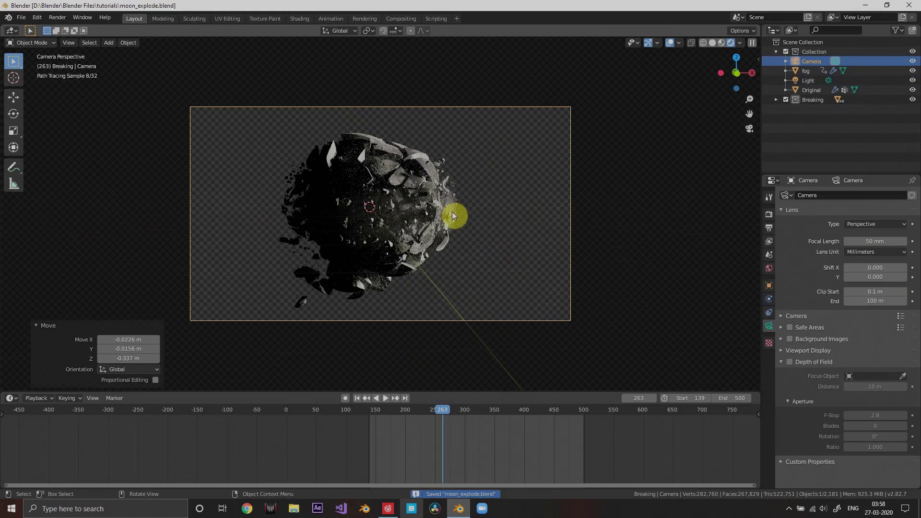
Step: Set the Cycles render device to GPU Compute
left_click(769, 214)
left_click(873, 219)
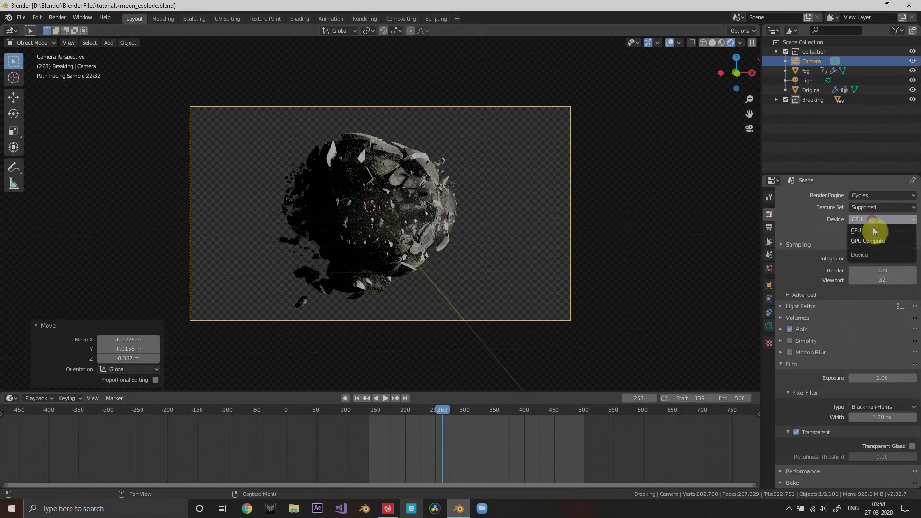
key("Return")
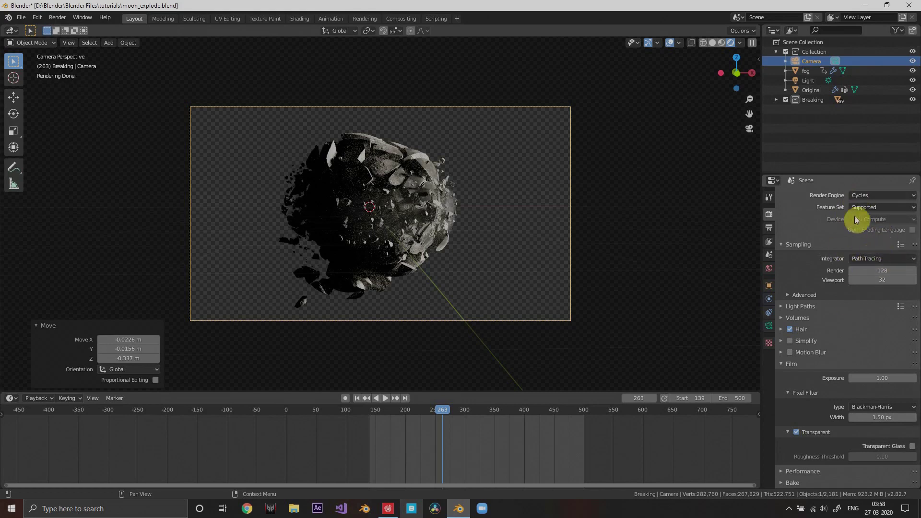
Step: Switch the render engine to Eevee and render a still image of frame 263
left_click(880, 206)
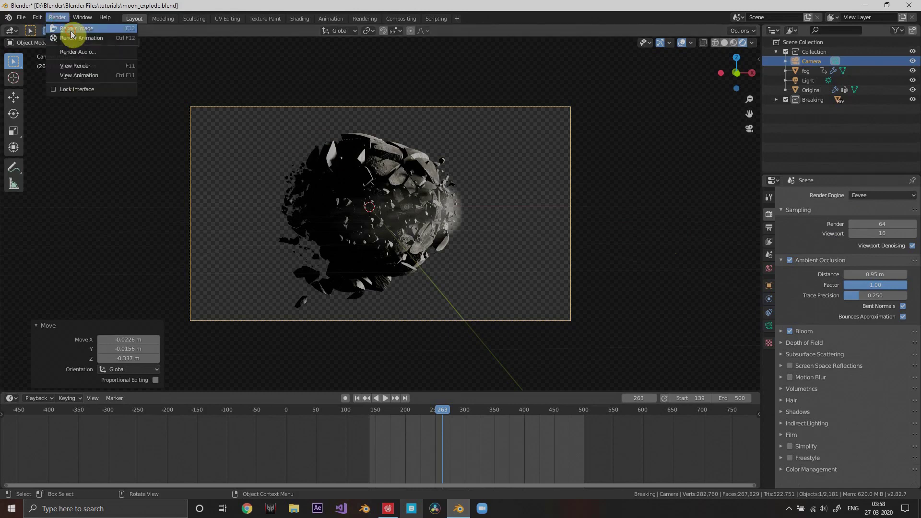
left_click(71, 29)
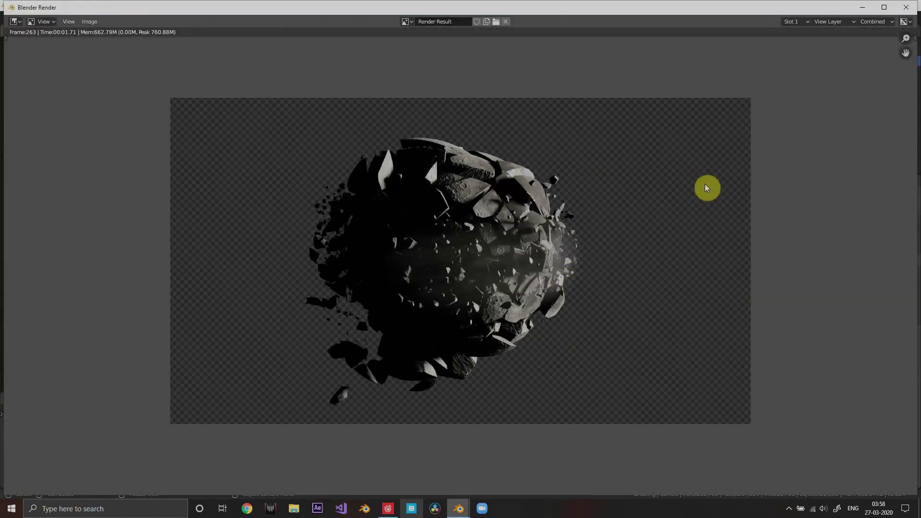